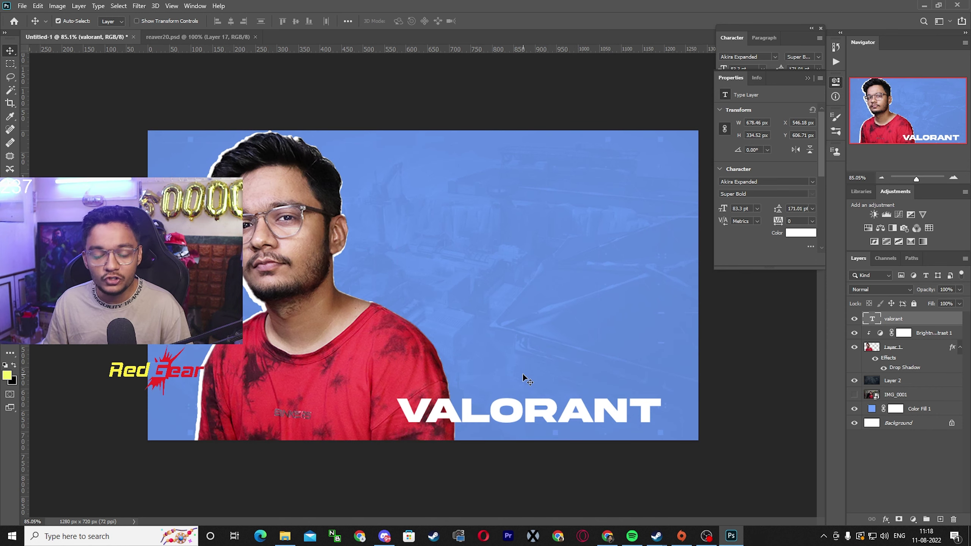
# Step: Move the VALORANT title up so it sits beside the portrait at about mid-height of the canvas
pyautogui.scroll(-1, 524, 377)
pyautogui.moveTo(530, 396); pyautogui.dragTo(554, 273)
pyautogui.doubleClick(497, 281)
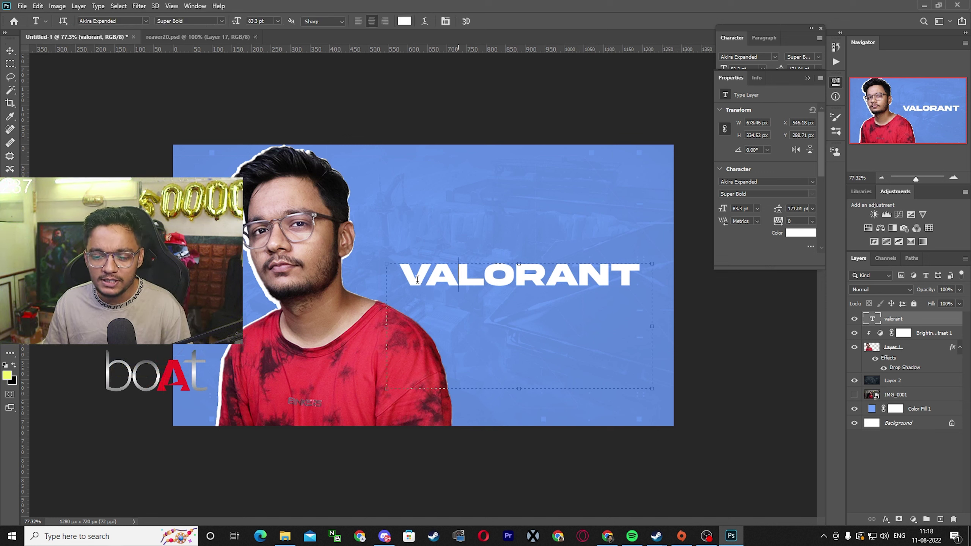
pyautogui.click(484, 24)
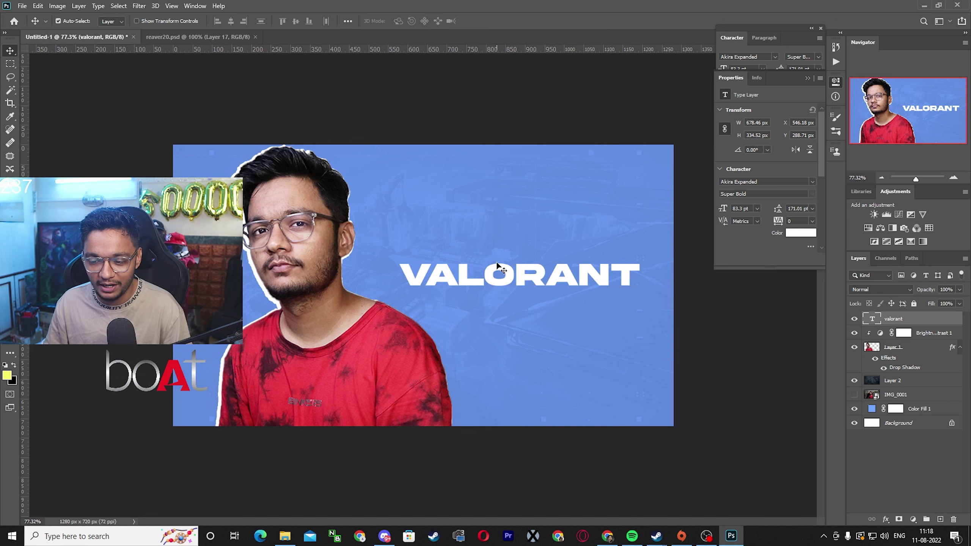
# Step: Select all of the VALORANT title text and set its font to Superline
pyautogui.click(500, 272)
pyautogui.doubleClick(488, 271)
pyautogui.doubleClick(487, 271)
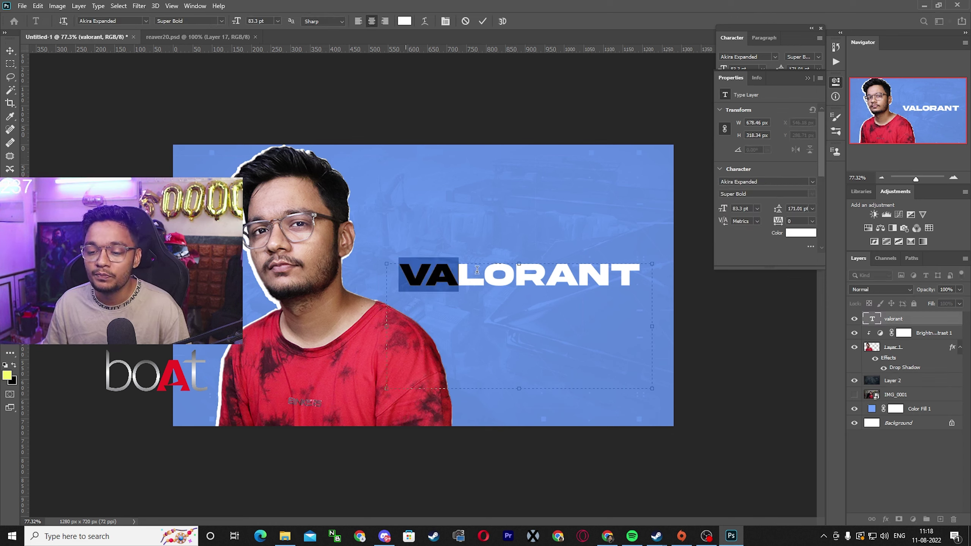
pyautogui.click(148, 20)
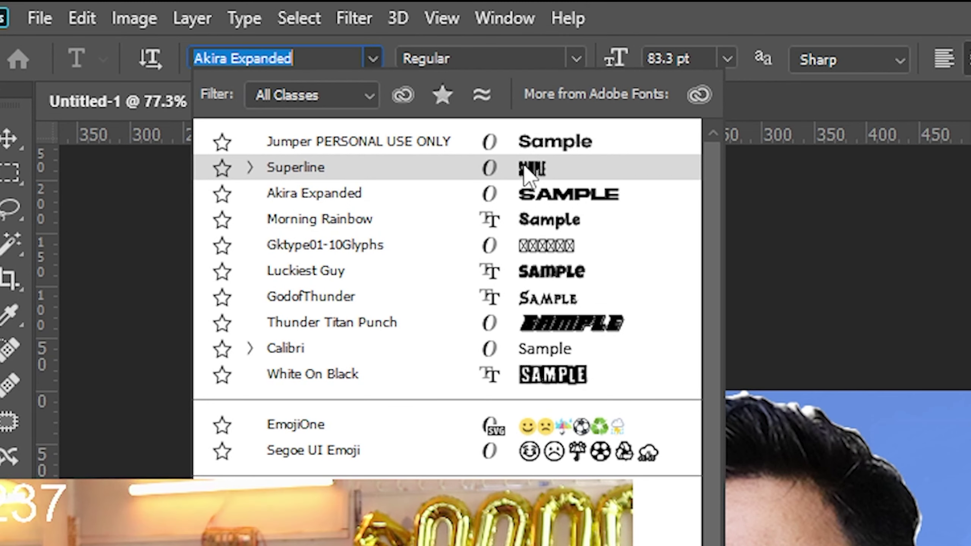
pyautogui.click(524, 169)
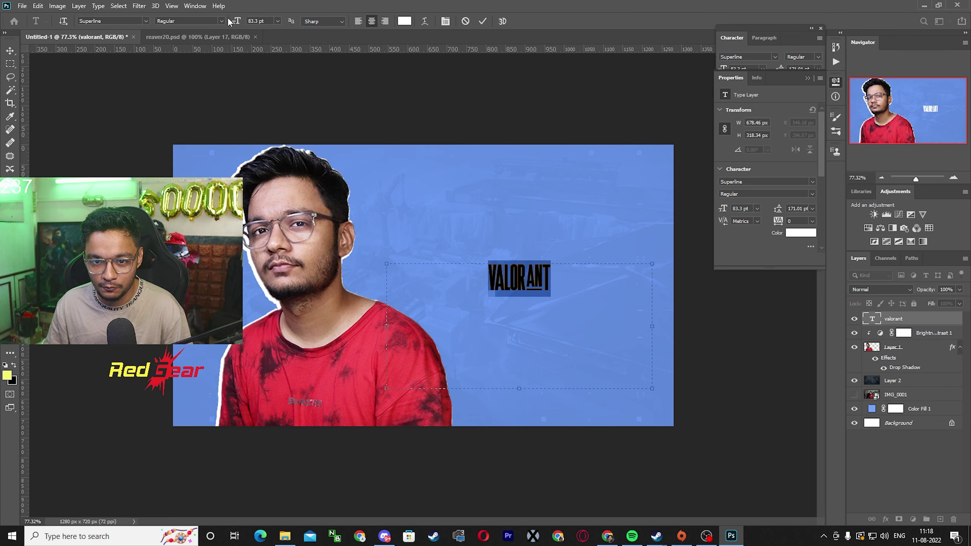
# Step: Set the title's font size to 333.3 pt and move the text slightly higher beside the portrait
pyautogui.moveTo(237, 21); pyautogui.dragTo(362, 23)
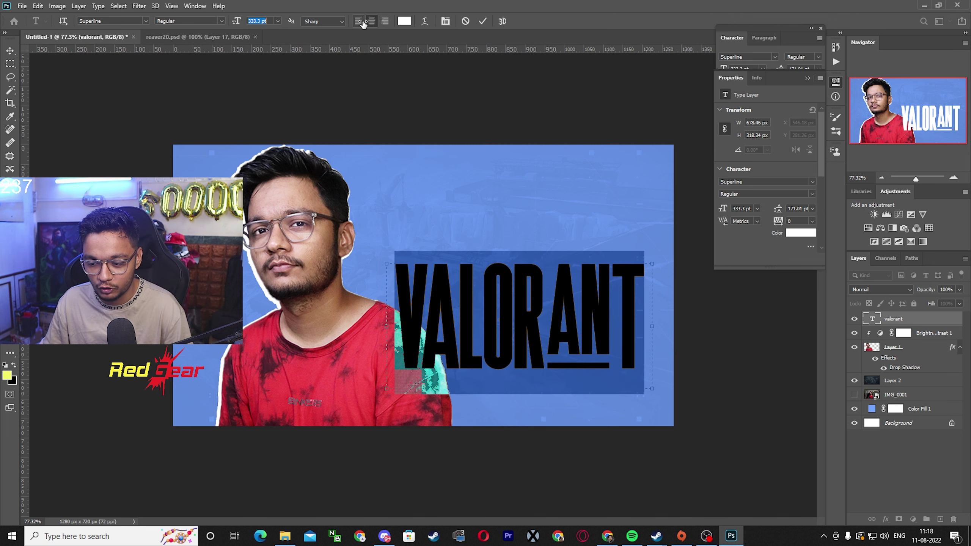
pyautogui.click(482, 21)
pyautogui.press('v')
pyautogui.moveTo(557, 284); pyautogui.dragTo(579, 235)
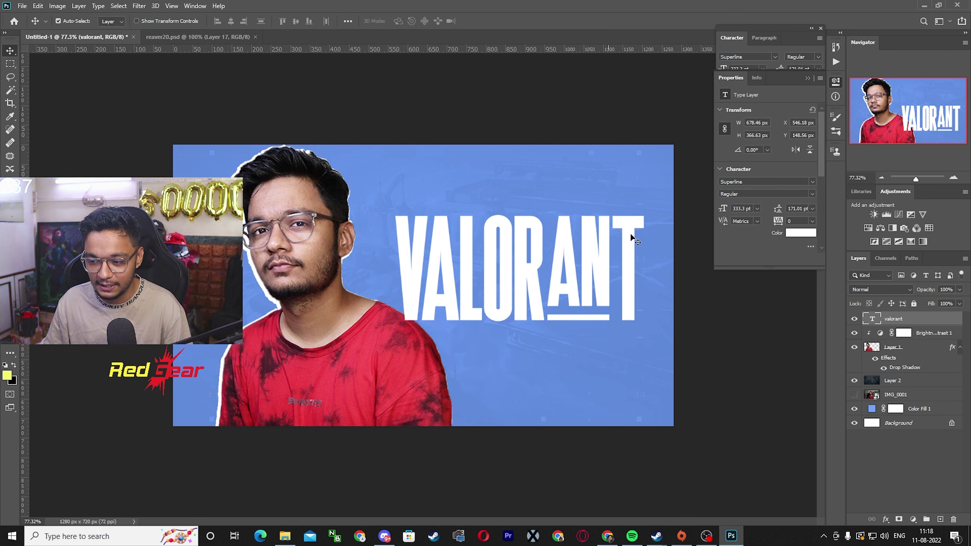
# Step: Scale the VALORANT title up to about 381 pt and shift the portrait slightly to the left
pyautogui.hotkey('ctrl', 't')
pyautogui.moveTo(653, 204); pyautogui.dragTo(681, 186)
pyautogui.press('Return')
pyautogui.moveTo(318, 326); pyautogui.dragTo(307, 326)
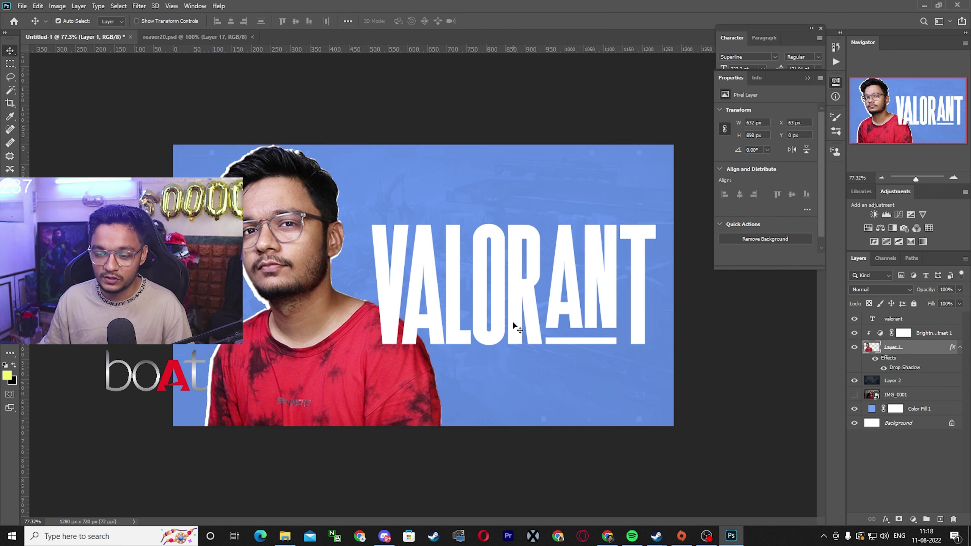
pyautogui.moveTo(512, 325); pyautogui.dragTo(512, 325)
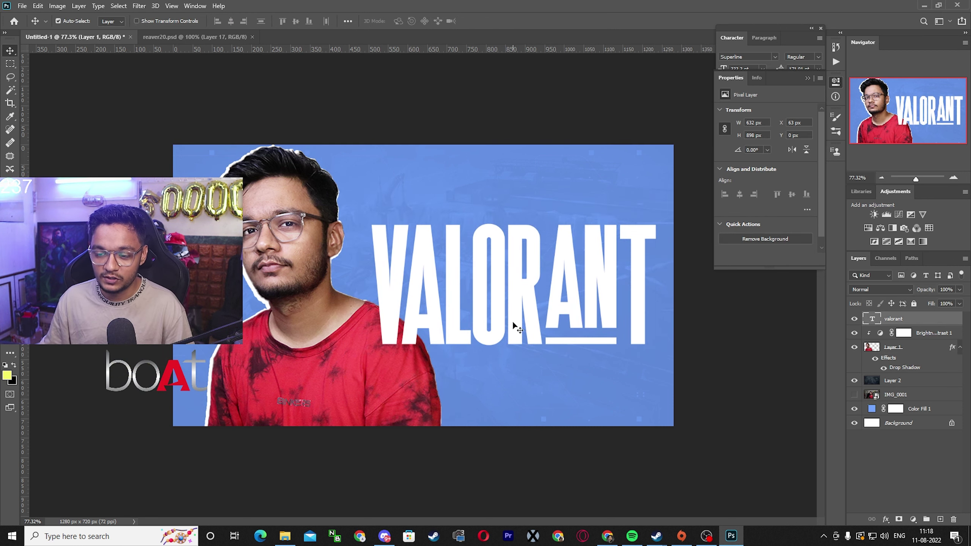
# Step: Centre the portrait on the canvas and place the VALORANT title across the shirt at about 194 pt
pyautogui.scroll(-10, 512, 327)
pyautogui.scroll(4, 514, 288)
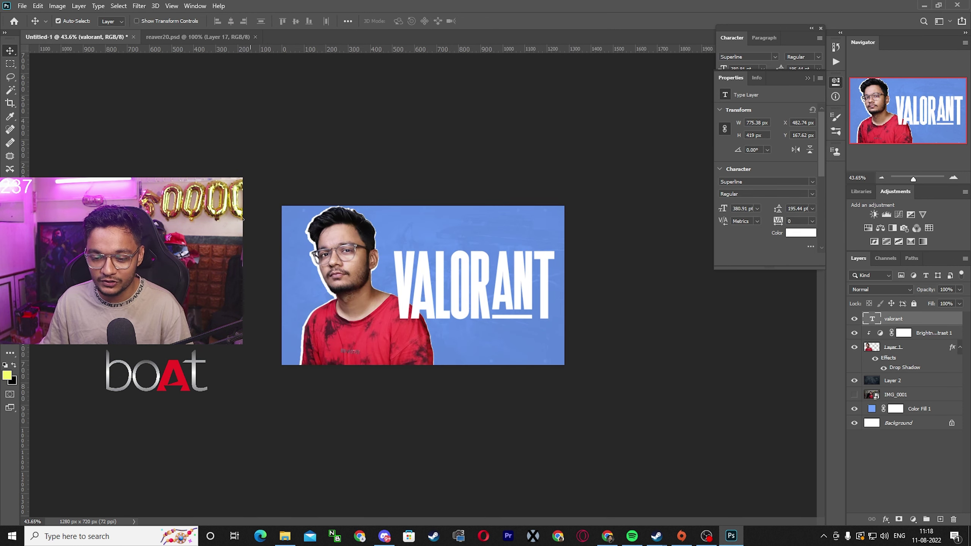
pyautogui.click(10, 63)
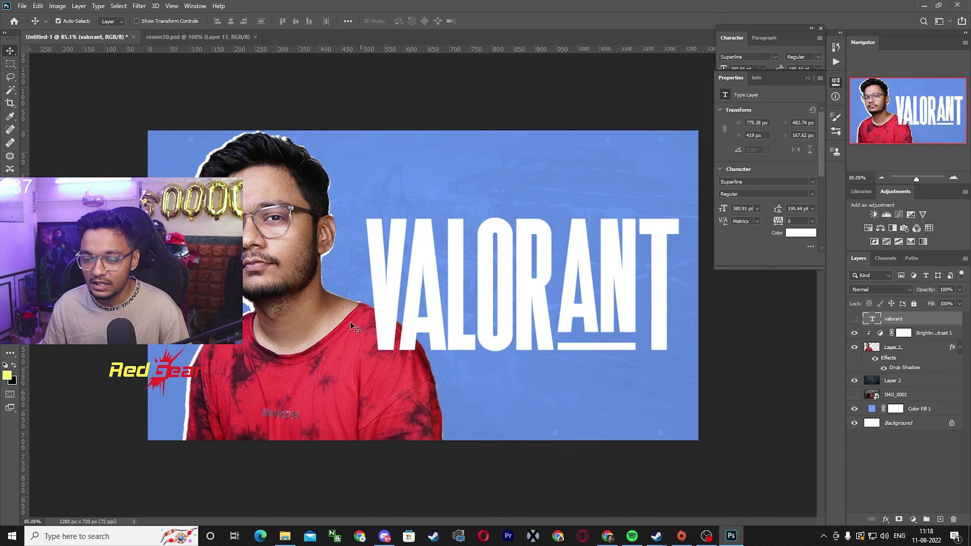
pyautogui.hotkey('ctrl', ',')
pyautogui.moveTo(288, 336); pyautogui.dragTo(432, 337)
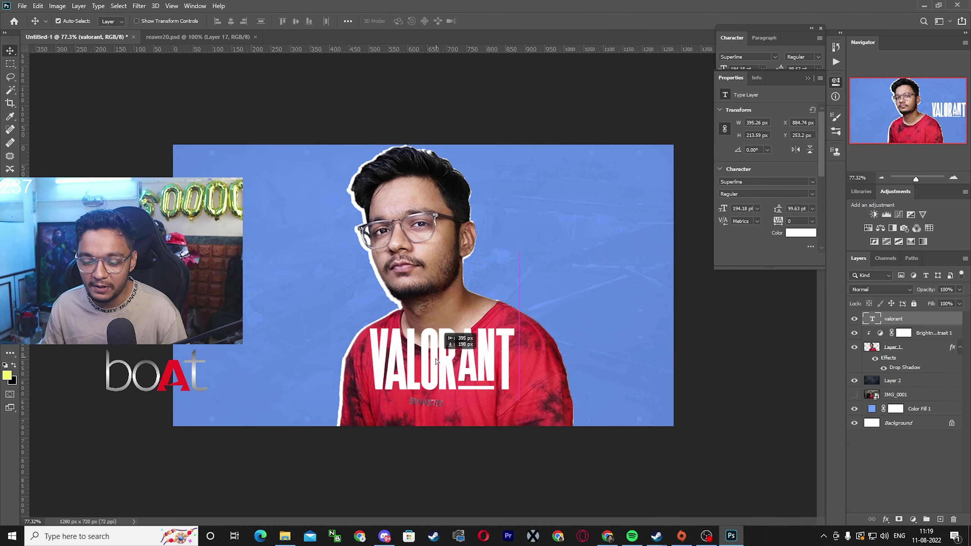
pyautogui.moveTo(428, 357); pyautogui.dragTo(419, 388)
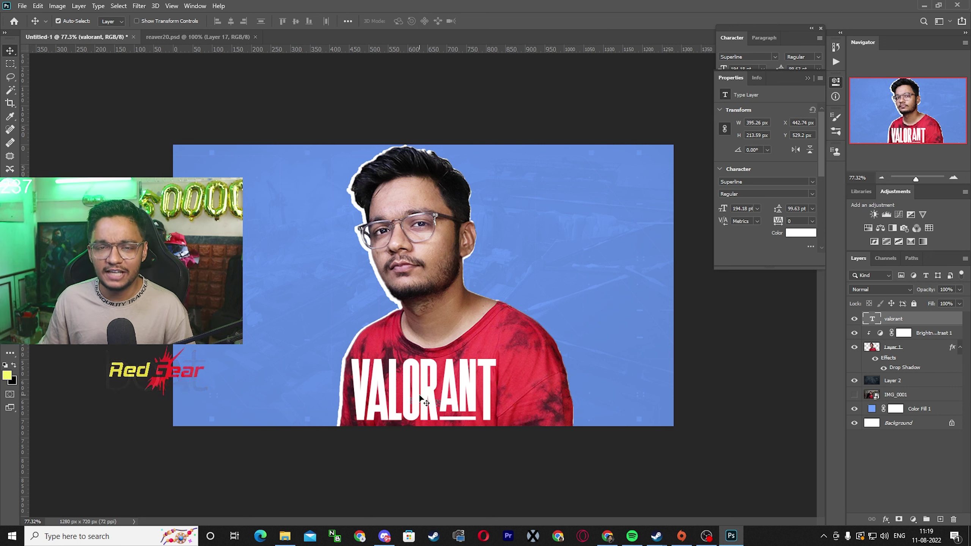
# Step: Widen the title's text box on both sides and set the VALORANT font to Jumper PERSONAL USE ONLY
pyautogui.press('t')
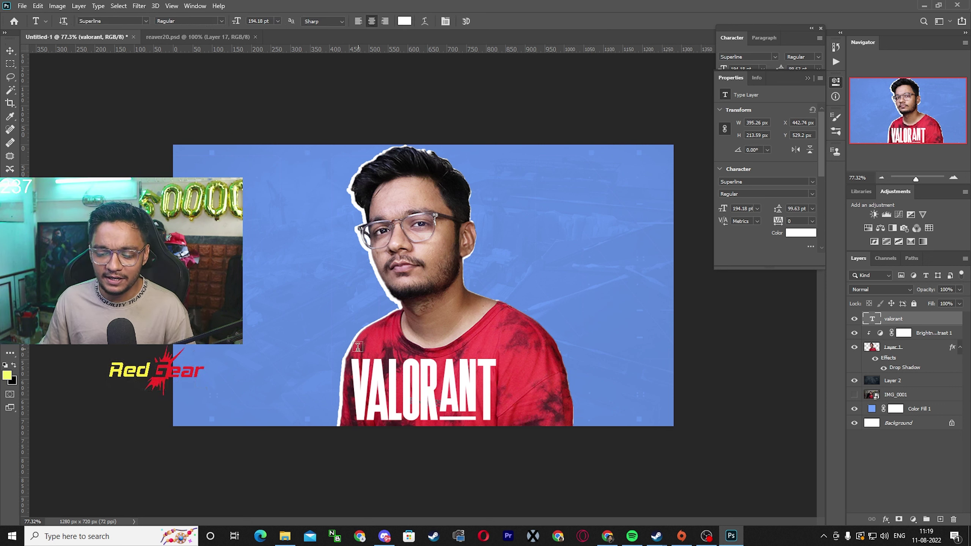
pyautogui.doubleClick(431, 384)
pyautogui.moveTo(508, 395); pyautogui.dragTo(621, 396)
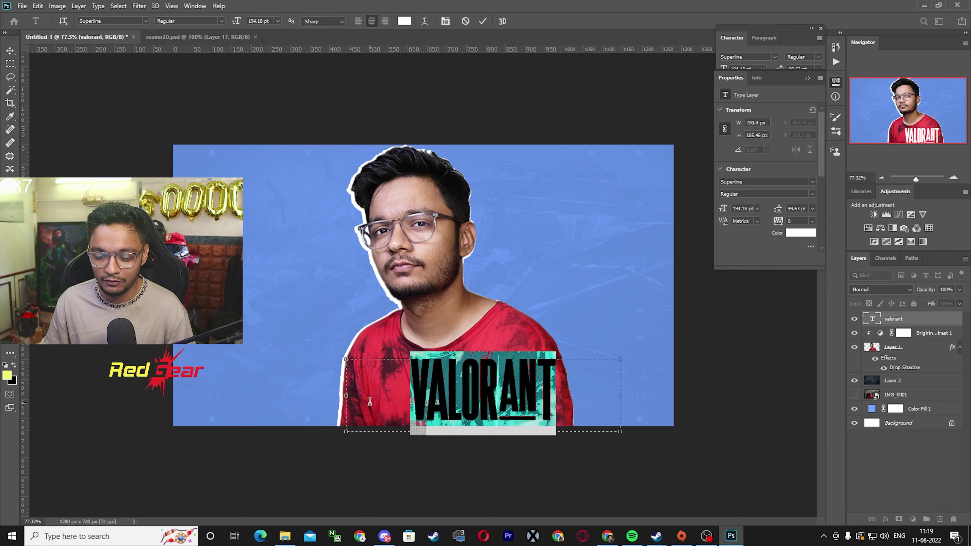
pyautogui.moveTo(330, 397); pyautogui.dragTo(163, 398)
pyautogui.click(146, 21)
pyautogui.click(223, 60)
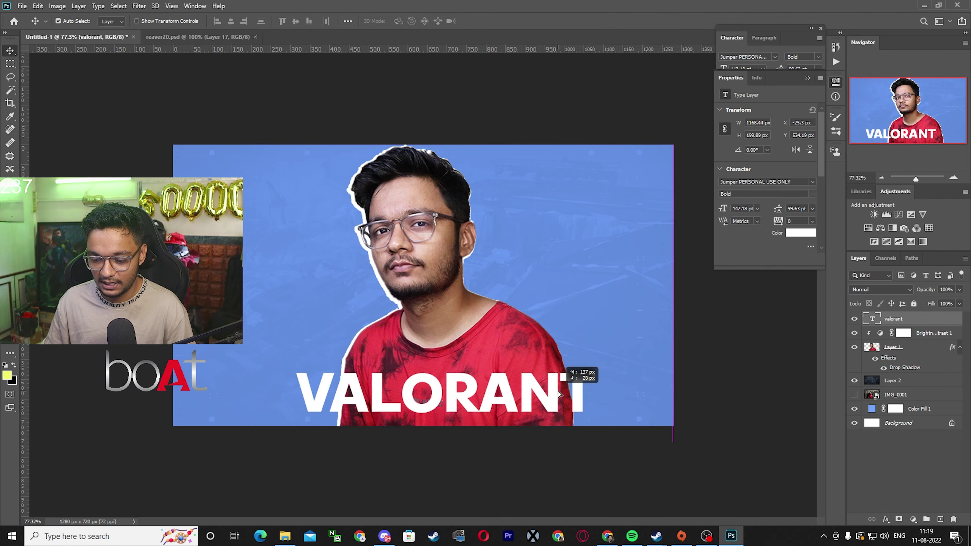
# Step: Enlarge the VALORANT title over the shirt and slant it with a rotation of about -1.5°
pyautogui.hotkey('ctrl', 't')
pyautogui.moveTo(674, 367); pyautogui.dragTo(698, 349)
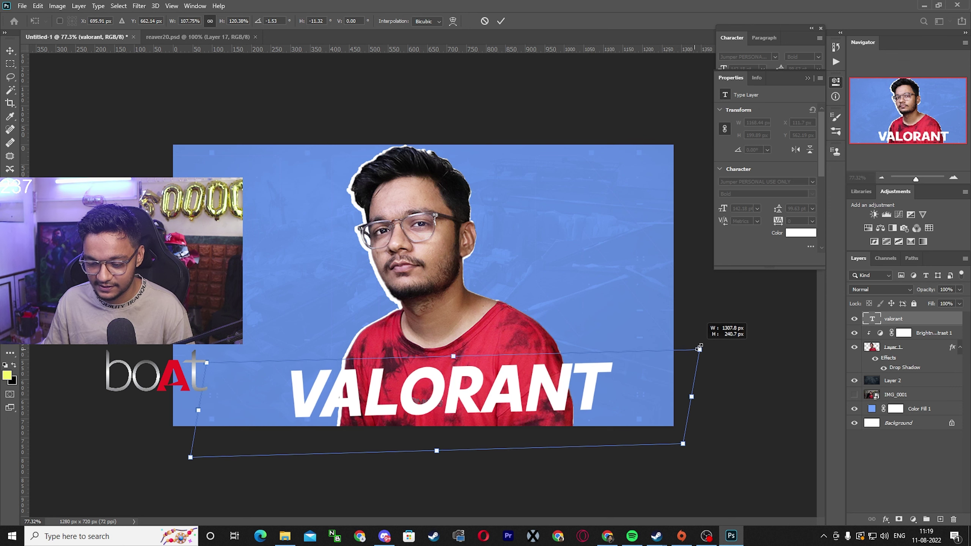
pyautogui.press('Return')
pyautogui.press('m')
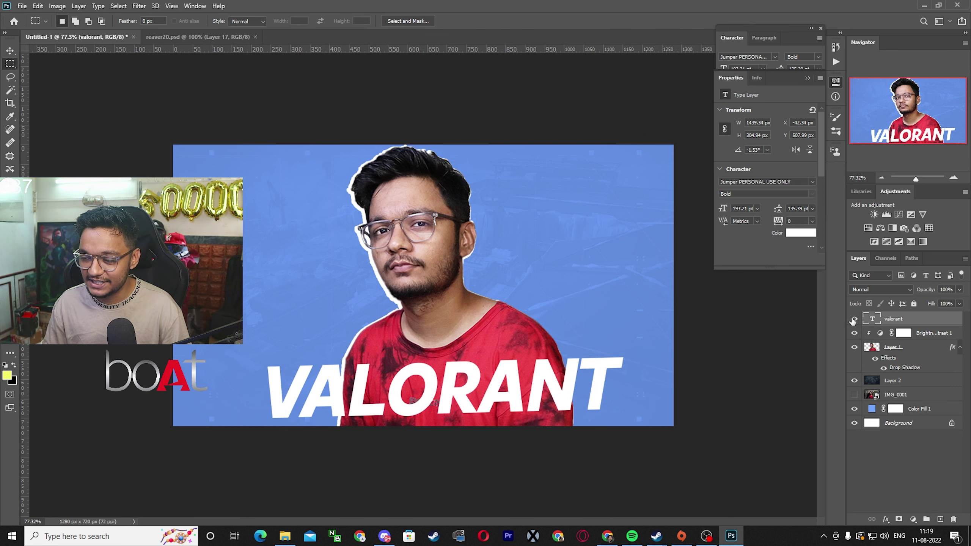
# Step: Add a new empty layer directly beneath the valorant text layer and above the brightness adjustment
pyautogui.click(938, 334)
pyautogui.hotkey('ctrl', 'shift', 'alt', 'n')
pyautogui.click(856, 318)
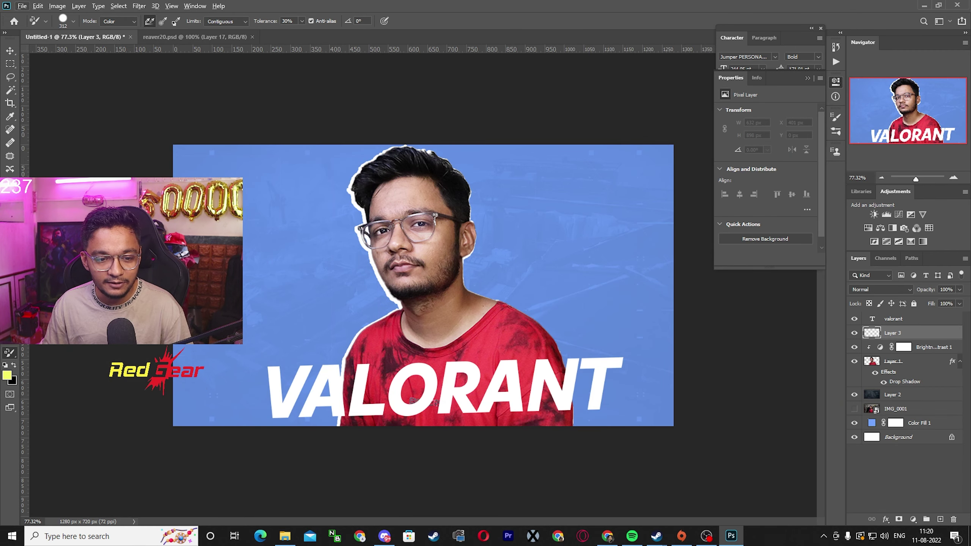
# Step: Activate the Brush tool and choose a soft round brush tip from the brush presets
pyautogui.press('b')
pyautogui.click(87, 21)
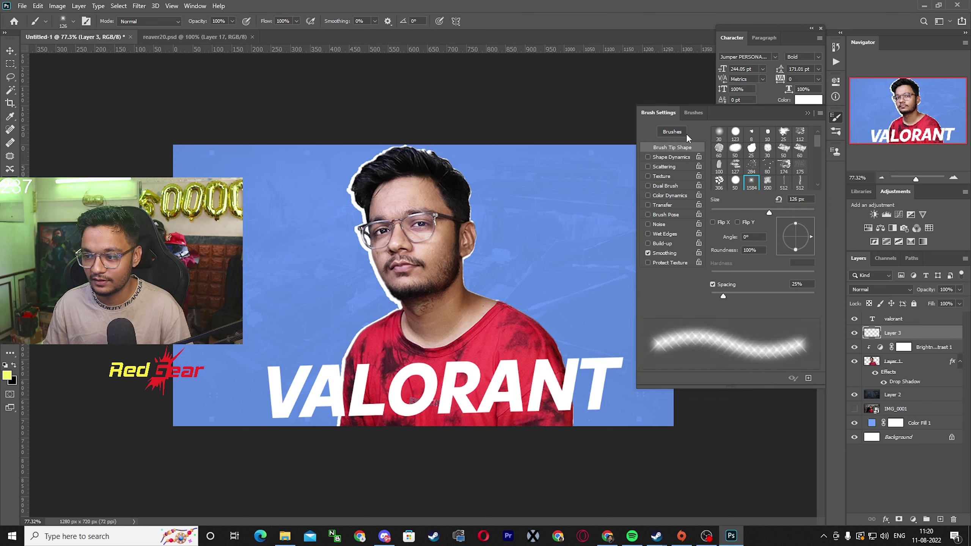
pyautogui.click(693, 112)
pyautogui.click(691, 199)
pyautogui.press('F5')
pyautogui.moveTo(712, 274)
pyautogui.mouseDown()
pyautogui.moveTo(762, 271)
pyautogui.moveTo(712, 274)
pyautogui.mouseUp()
# Step: Enlarge the soft brush to about 871 px and paint black shading along the canvas's lower edge behind the title
pyautogui.scroll(-3, 273, 343)
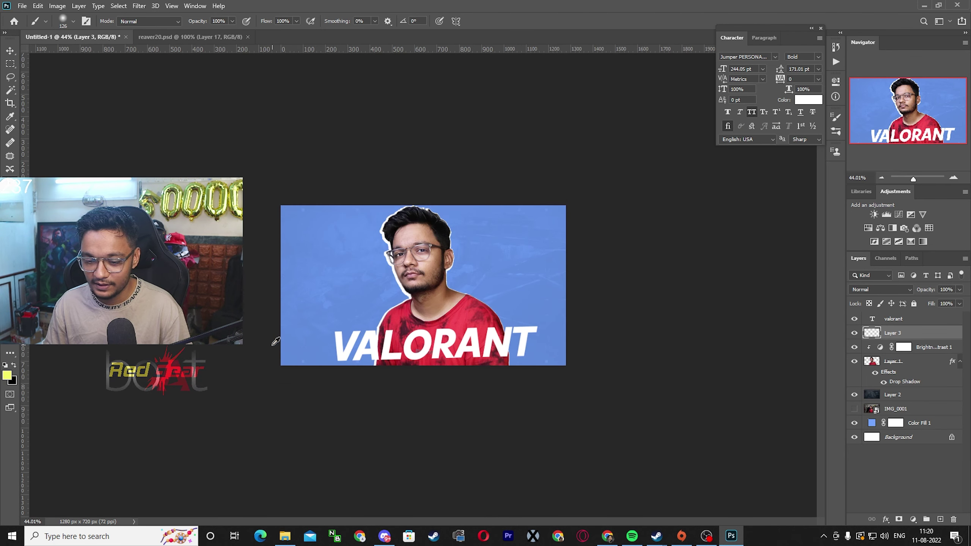
pyautogui.moveTo(327, 314); pyautogui.dragTo(403, 312)
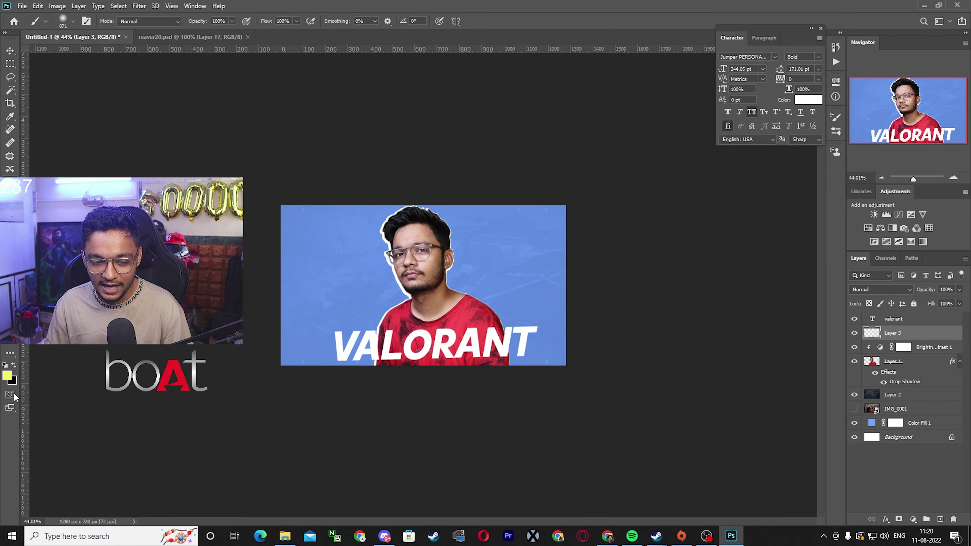
pyautogui.click(4, 365)
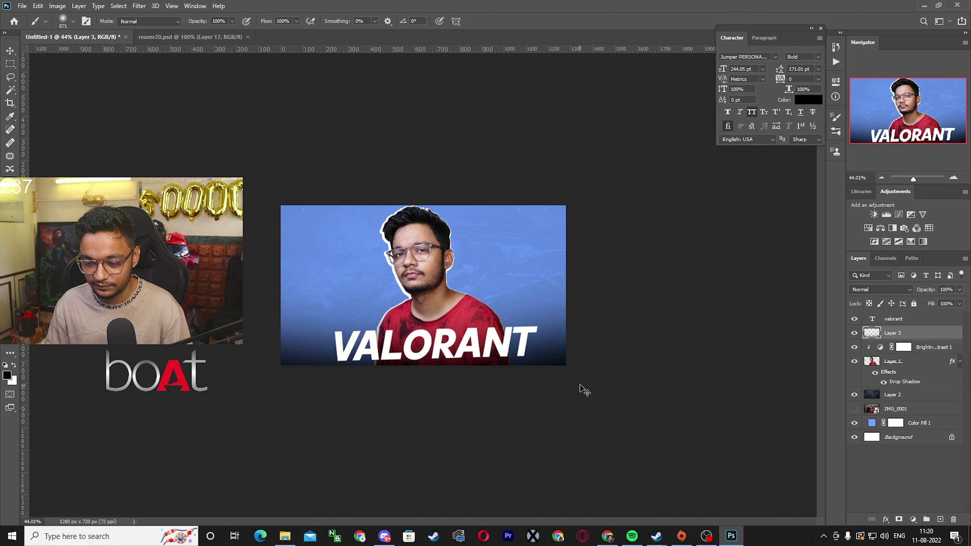
# Step: Stretch the black shading layer with Free Transform beyond the canvas edges
pyautogui.hotkey('ctrl', 't')
pyautogui.moveTo(566, 365); pyautogui.dragTo(602, 356)
pyautogui.press('Return')
pyautogui.scroll(5, 581, 363)
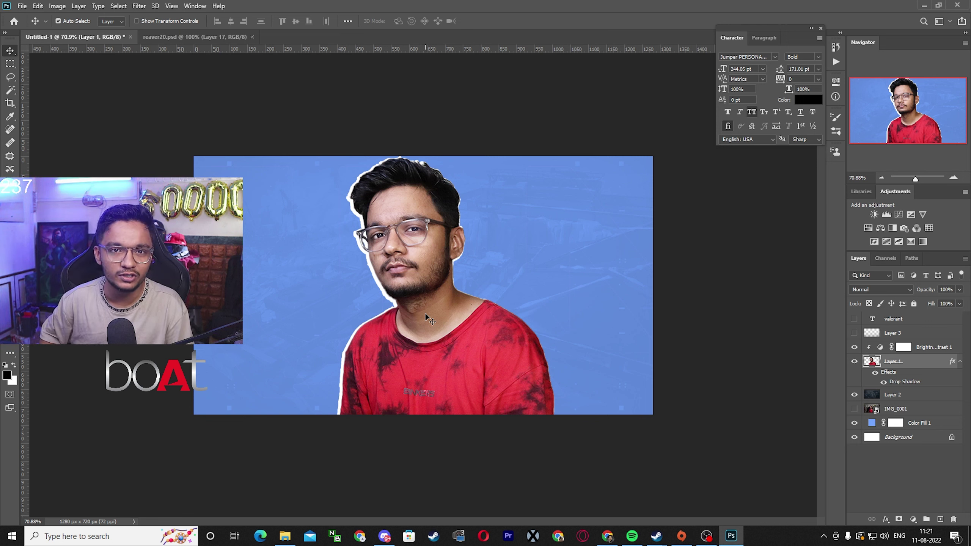
# Step: Place the VALORANT title behind the portrait near the canvas's upper edge and scale it to about 223 pt
pyautogui.click(10, 69)
pyautogui.moveTo(412, 227); pyautogui.dragTo(550, 243)
pyautogui.hotkey('ctrl', 'd')
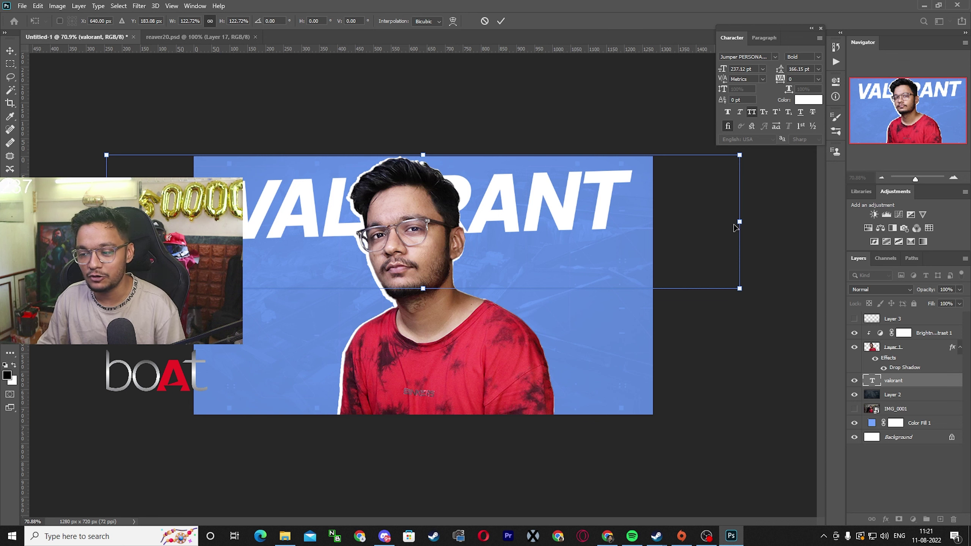
pyautogui.moveTo(733, 226); pyautogui.dragTo(723, 225)
pyautogui.press('Return')
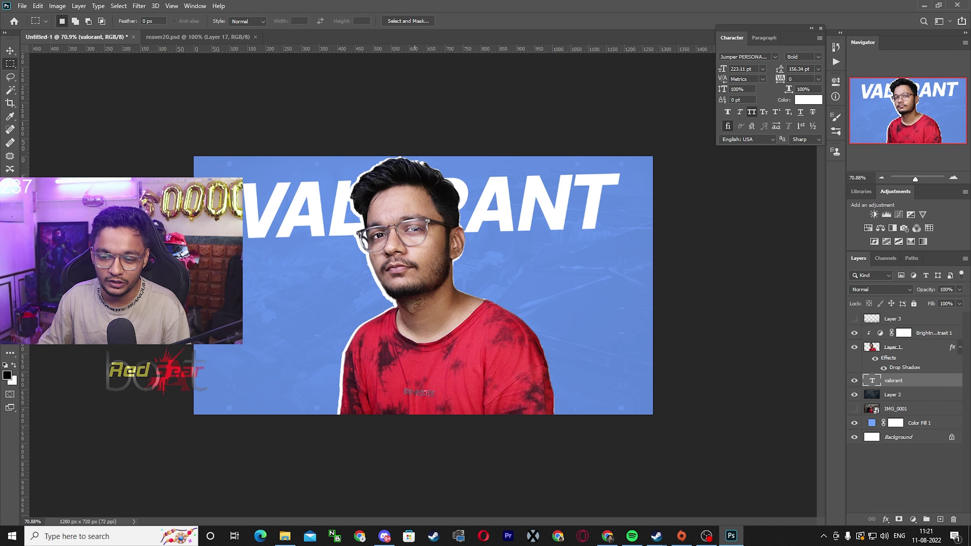
# Step: Duplicate the valorant text layer and move the copy above the portrait and its brightness adjustment
pyautogui.press('t')
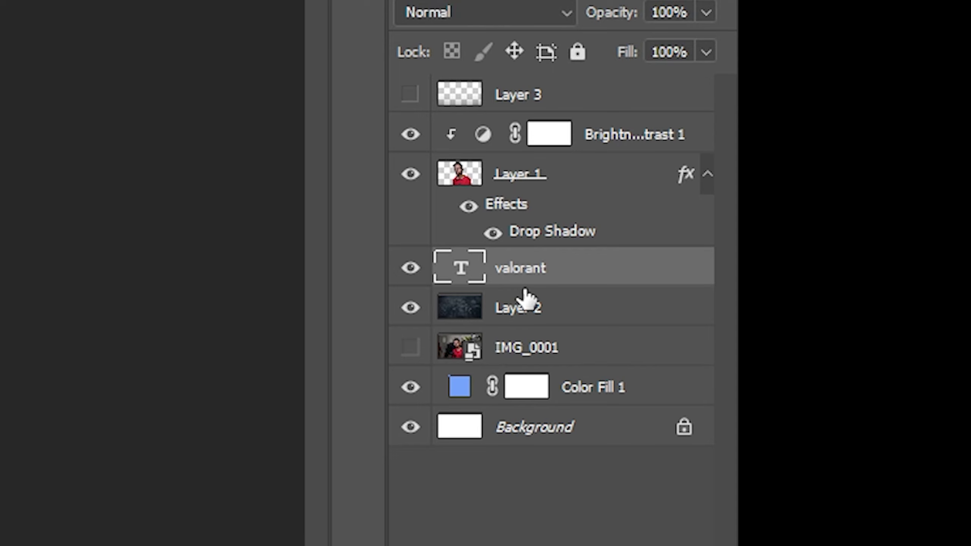
pyautogui.hotkey('ctrl', 'j')
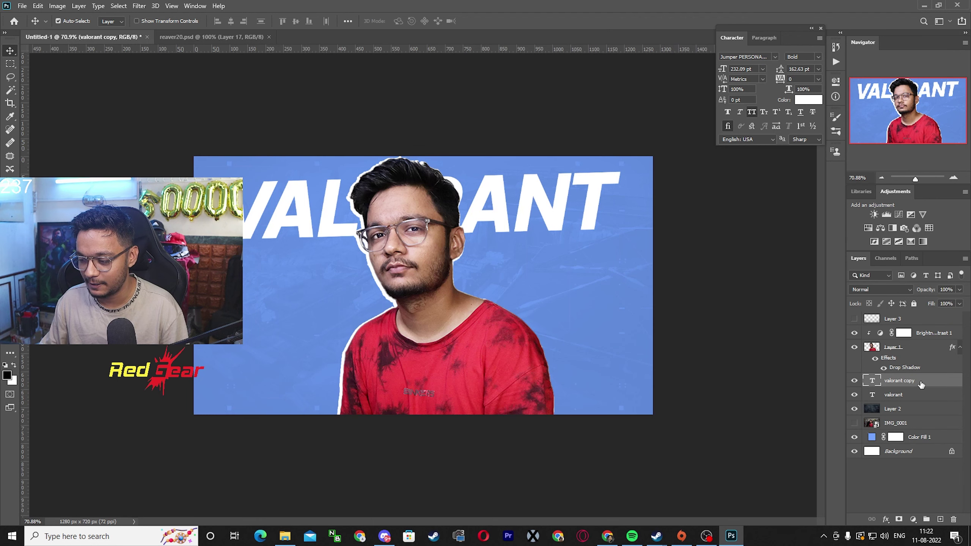
pyautogui.moveTo(913, 380); pyautogui.dragTo(911, 332)
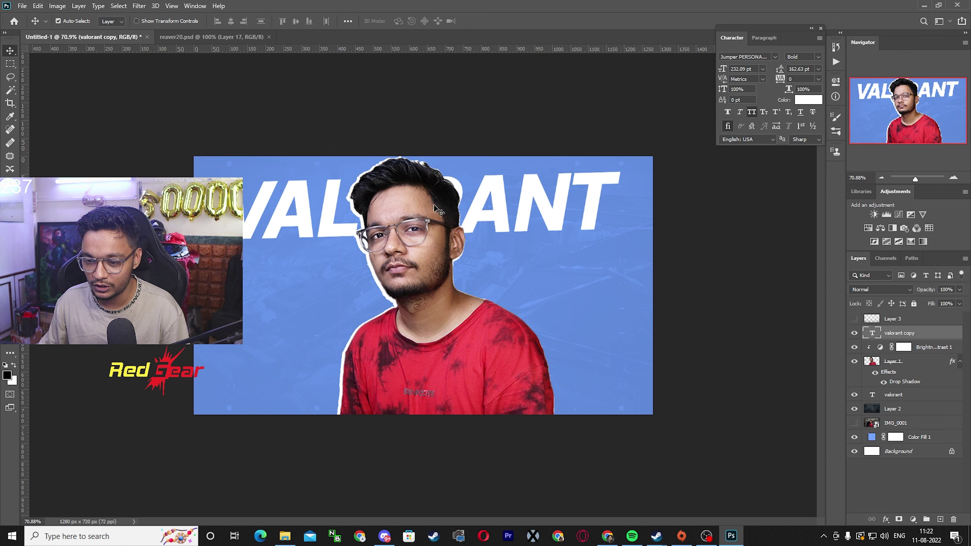
# Step: Set the valorant copy layer's fill opacity to 0% and give it a very thin white outside stroke
pyautogui.hotkey('ctrl', '+')
pyautogui.scroll(-1, 455, 228)
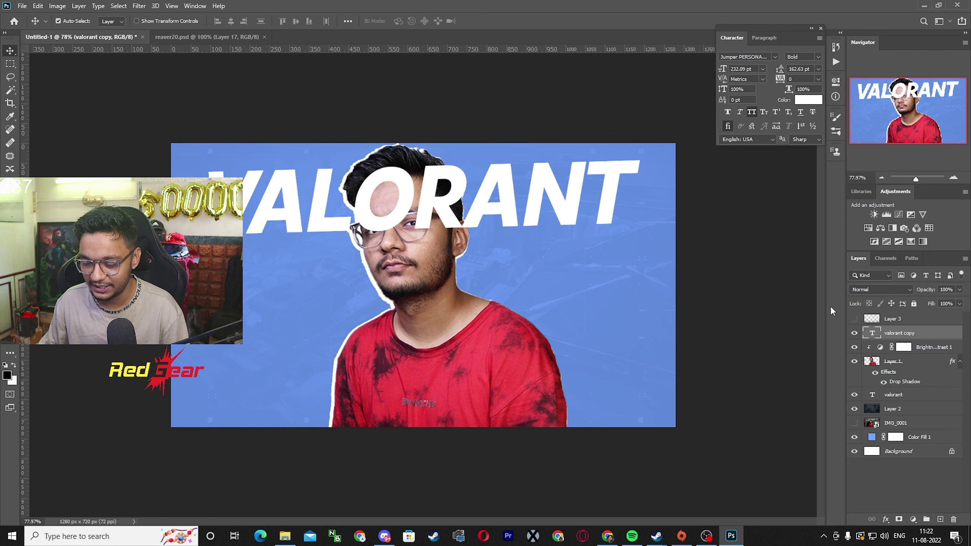
pyautogui.doubleClick(944, 334)
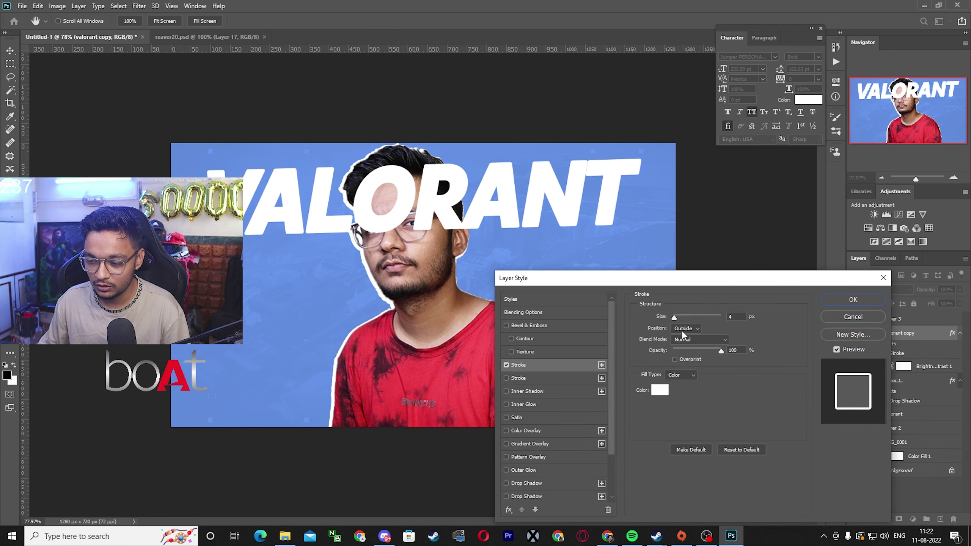
pyautogui.click(538, 313)
pyautogui.moveTo(730, 355); pyautogui.dragTo(683, 355)
pyautogui.click(544, 363)
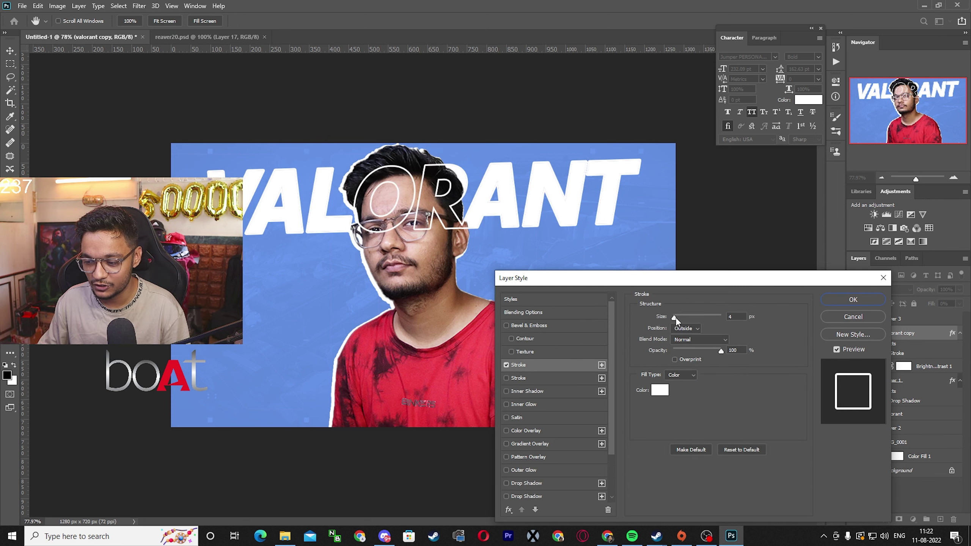
pyautogui.moveTo(677, 317); pyautogui.dragTo(673, 318)
pyautogui.click(853, 300)
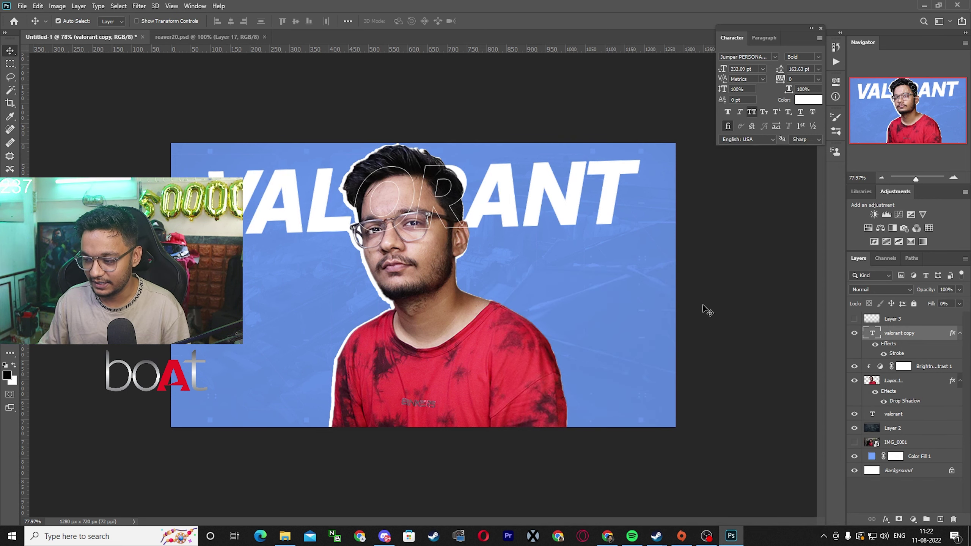
# Step: Rasterize the layer style of the valorant copy layer
pyautogui.hotkey('ctrl', '0')
pyautogui.rightClick(914, 334)
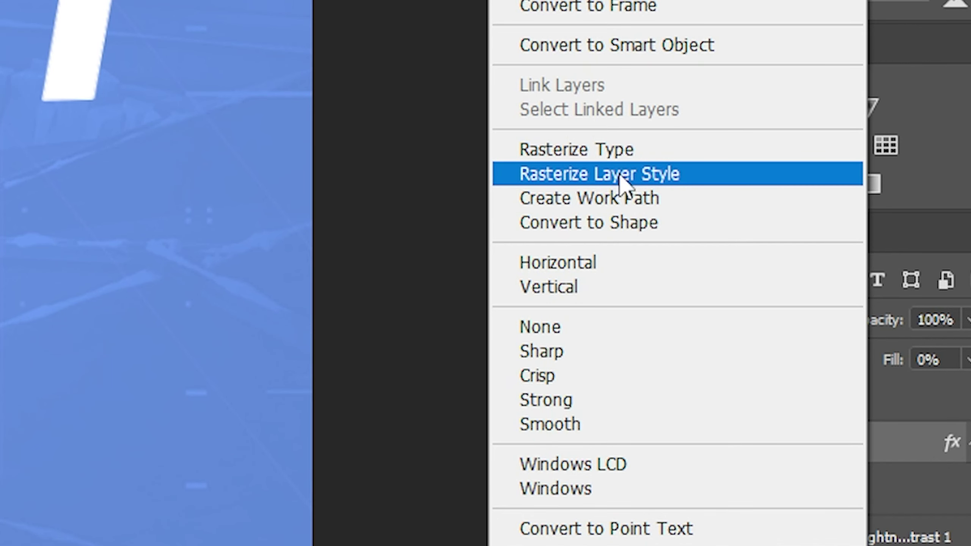
pyautogui.click(620, 177)
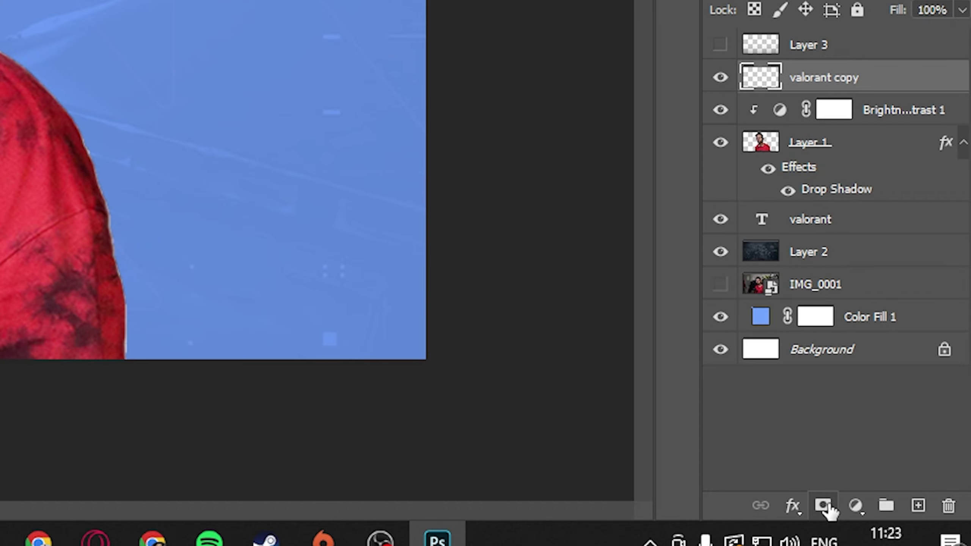
# Step: Mask the valorant copy layer, paint away the outline over the face while keeping it on the hair, and lower its opacity to 42%
pyautogui.click(824, 505)
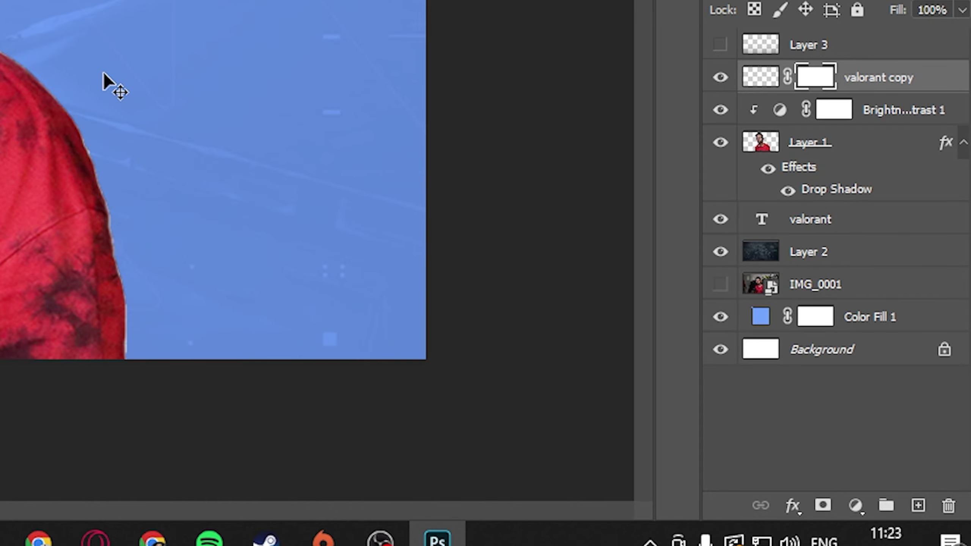
pyautogui.press(']')
pyautogui.press(']')
pyautogui.press(']')
pyautogui.press(']')
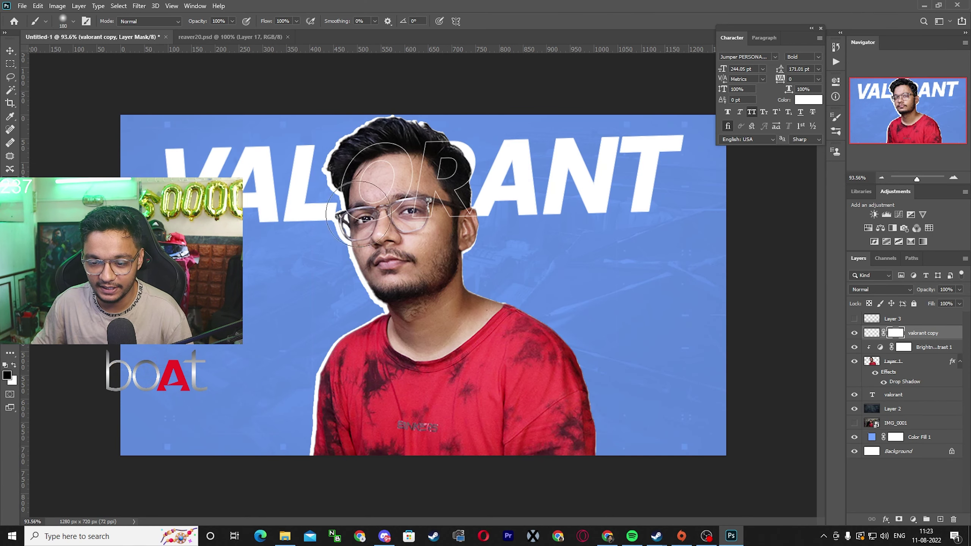
pyautogui.keyDown('alt'); pyautogui.moveTo(362, 219); pyautogui.dragTo(348, 218); pyautogui.keyUp('alt')
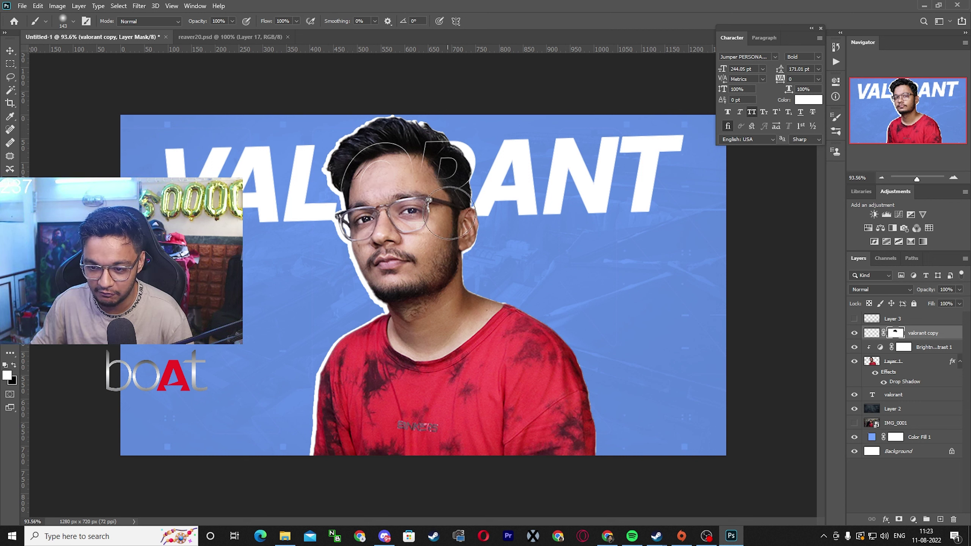
pyautogui.press('x')
pyautogui.keyDown('alt'); pyautogui.scroll(4, 390, 201); pyautogui.keyUp('alt')
pyautogui.keyDown('alt'); pyautogui.moveTo(357, 166); pyautogui.dragTo(325, 165); pyautogui.keyUp('alt')
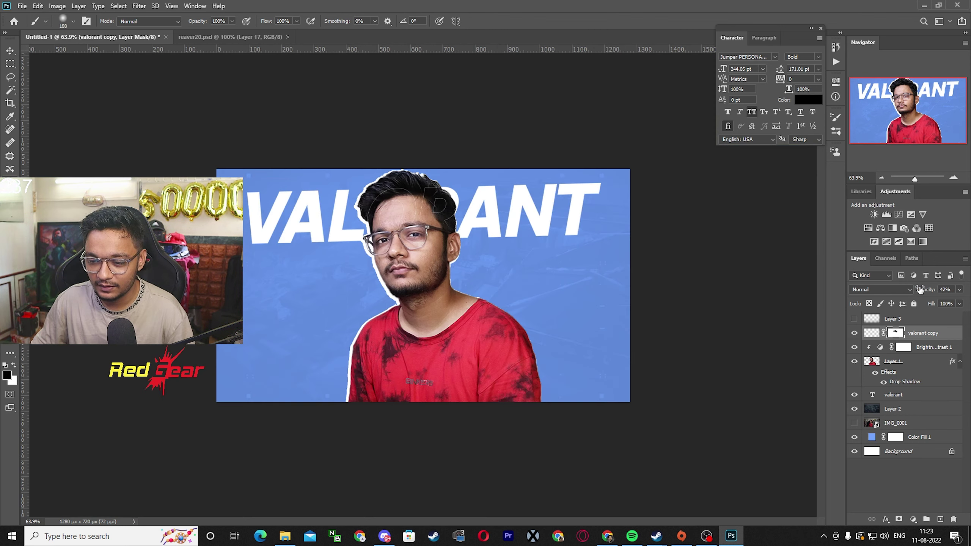
pyautogui.press('v')
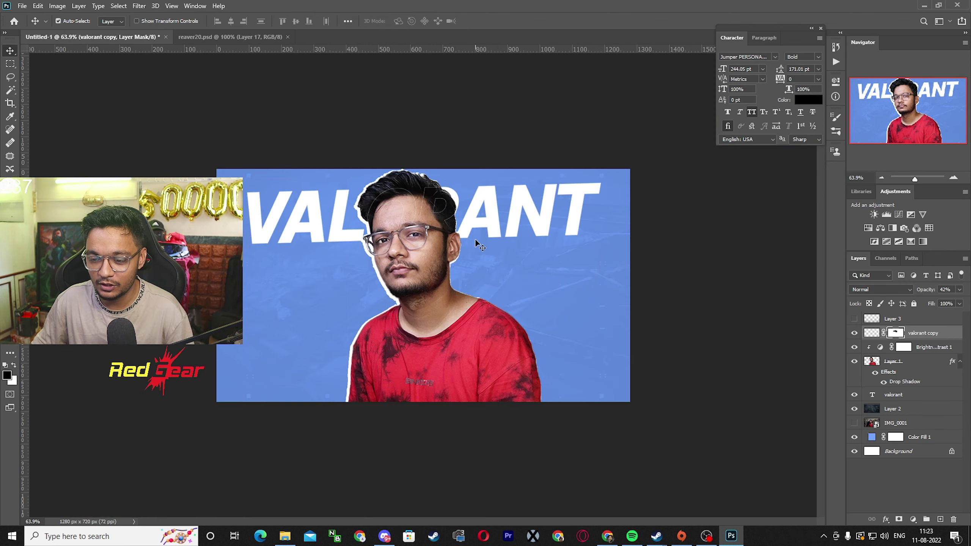
pyautogui.click(8, 65)
pyautogui.moveTo(371, 157); pyautogui.dragTo(492, 215)
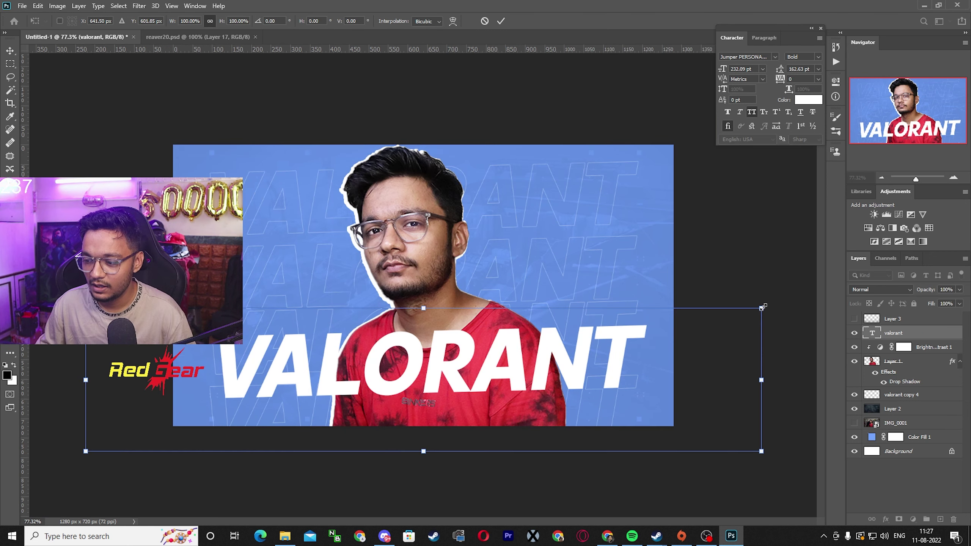
# Step: Scale the VALORANT title across the shirt near the canvas's lower edge down to about 177 pt
pyautogui.moveTo(761, 357); pyautogui.dragTo(712, 370)
pyautogui.moveTo(719, 336); pyautogui.dragTo(683, 344)
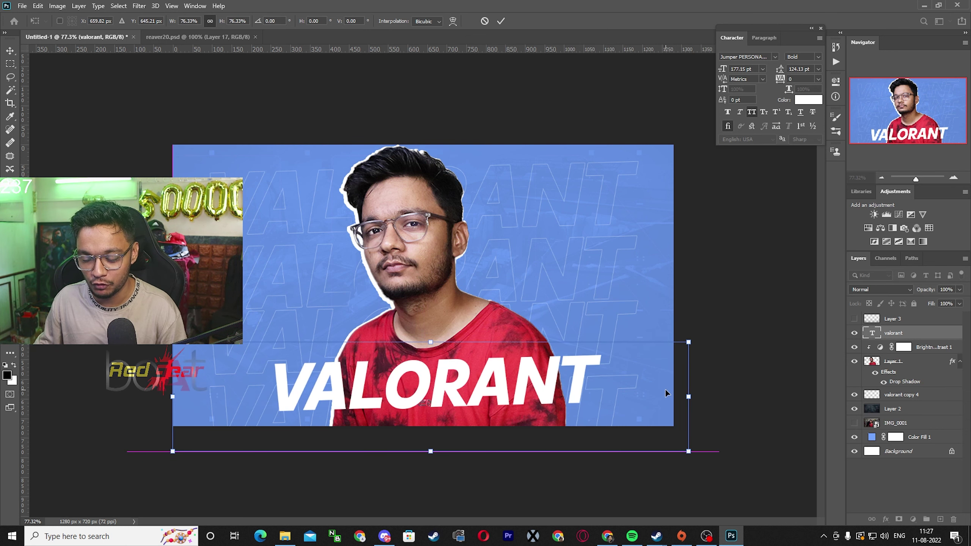
pyautogui.press('Return')
pyautogui.hotkey('ctrl', '+')
pyautogui.hotkey('ctrl', '-')
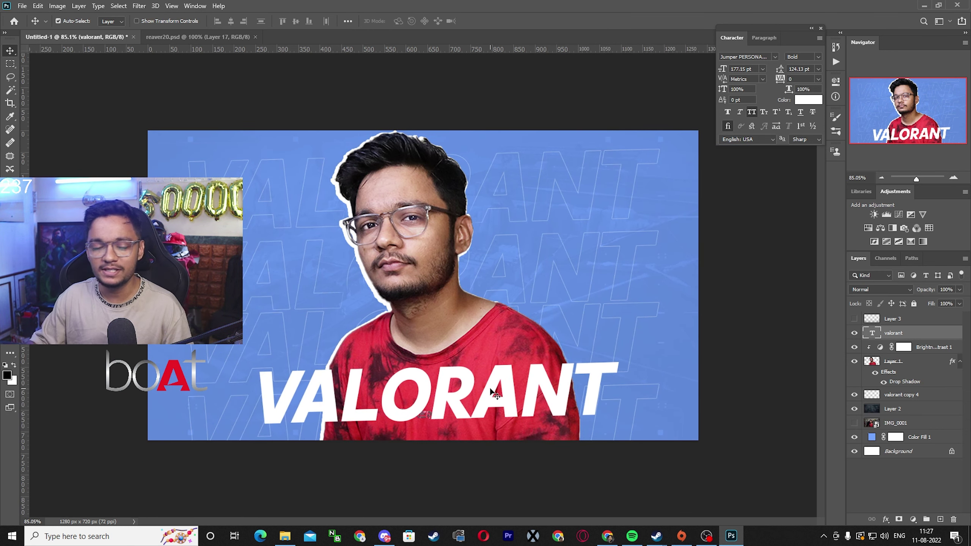
pyautogui.press('g')
pyautogui.click(9, 64)
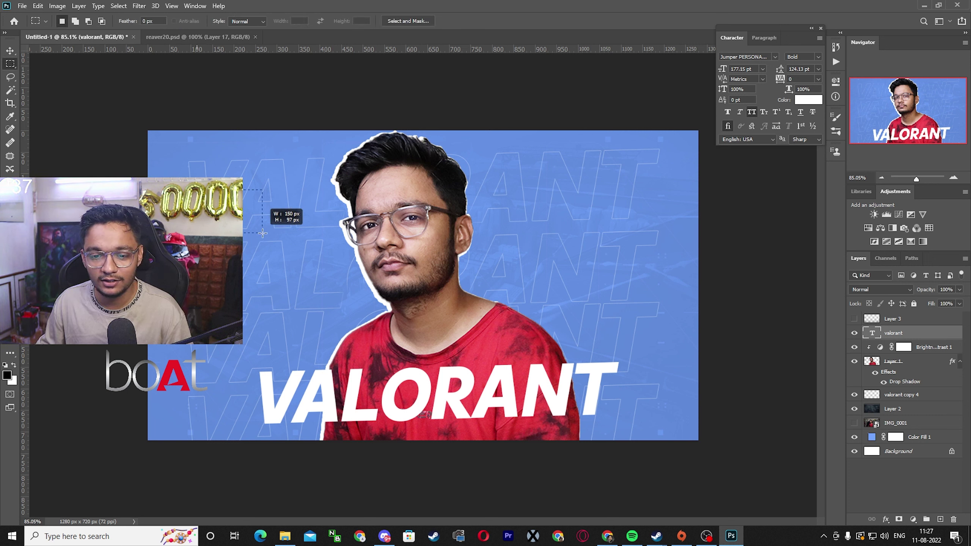
pyautogui.hotkey('ctrl', 'd')
pyautogui.moveTo(278, 387); pyautogui.dragTo(305, 382)
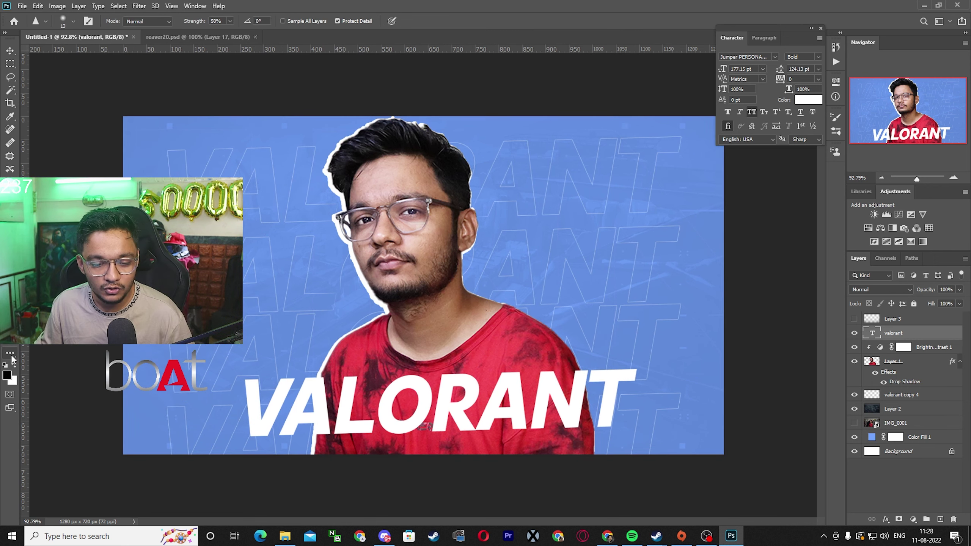
# Step: Draw a black rectangle with the Rectangle Tool around the VALORANT title, on its own layer above valorant copy 4
pyautogui.click(11, 355)
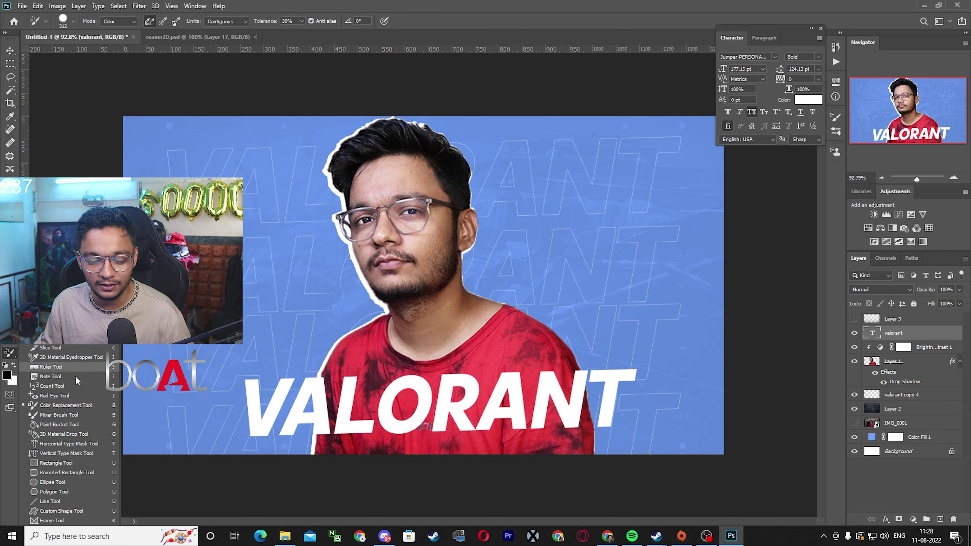
pyautogui.click(73, 459)
pyautogui.scroll(-3, 396, 354)
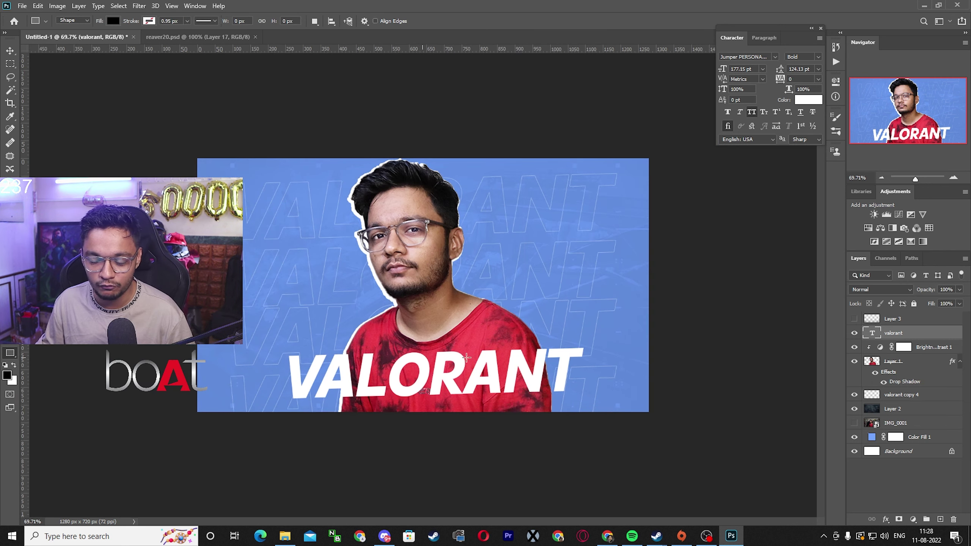
pyautogui.click(854, 333)
pyautogui.click(854, 332)
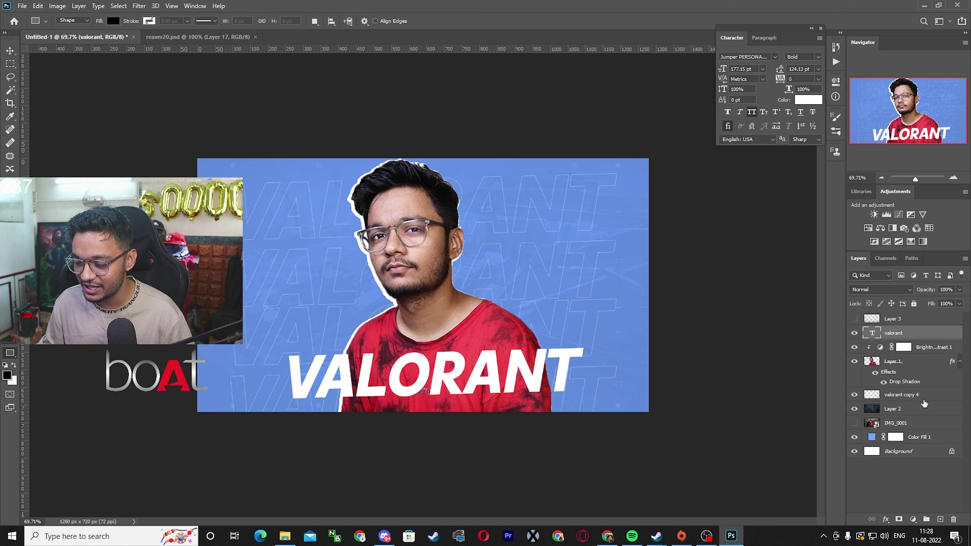
pyautogui.click(924, 402)
pyautogui.click(940, 519)
pyautogui.moveTo(276, 350); pyautogui.dragTo(591, 397)
# Step: Tilt the black rectangle to match the title's slant and move its layer above the portrait's brightness adjustment, below the title
pyautogui.hotkey('ctrl', 't')
pyautogui.moveTo(593, 352); pyautogui.dragTo(596, 343)
pyautogui.press('Return')
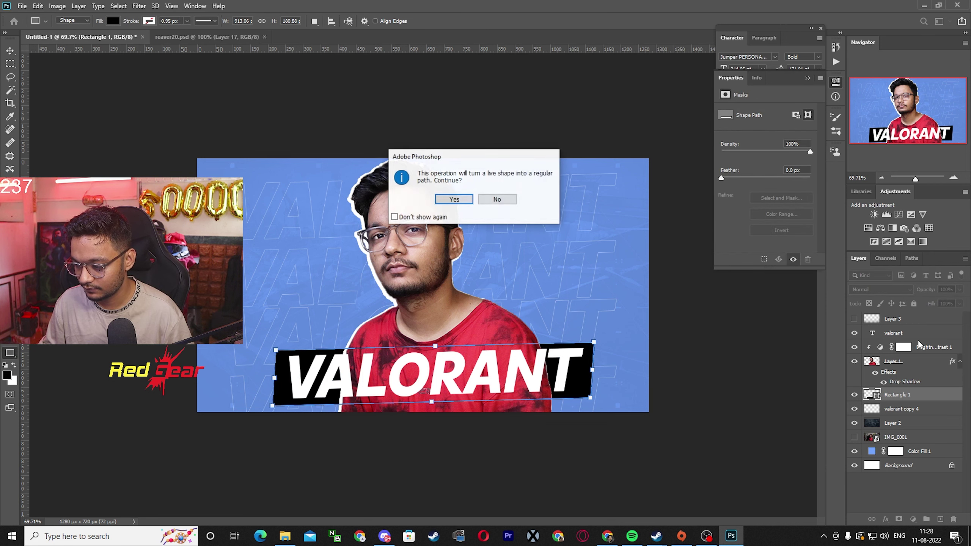
pyautogui.press('Return')
pyautogui.moveTo(915, 401); pyautogui.dragTo(916, 340)
pyautogui.scroll(2, 421, 286)
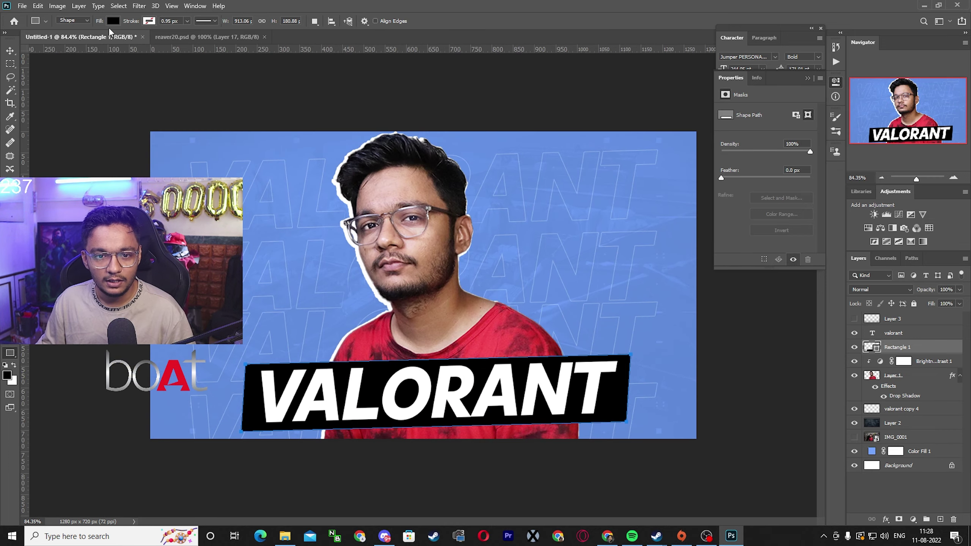
# Step: Set the rectangle's fill to the background blue, 628fe2
pyautogui.click(113, 20)
pyautogui.click(176, 40)
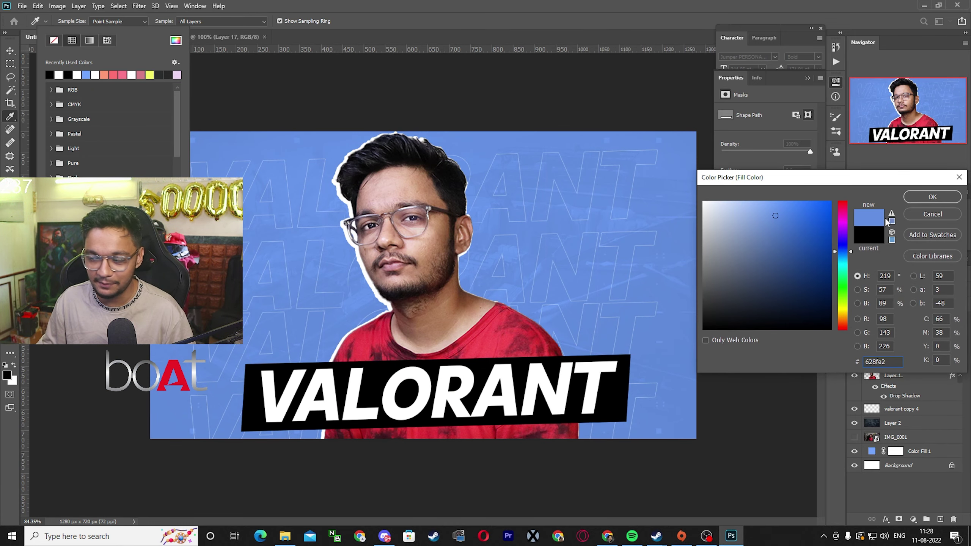
pyautogui.click(912, 199)
pyautogui.press('v')
pyautogui.scroll(-2, 581, 297)
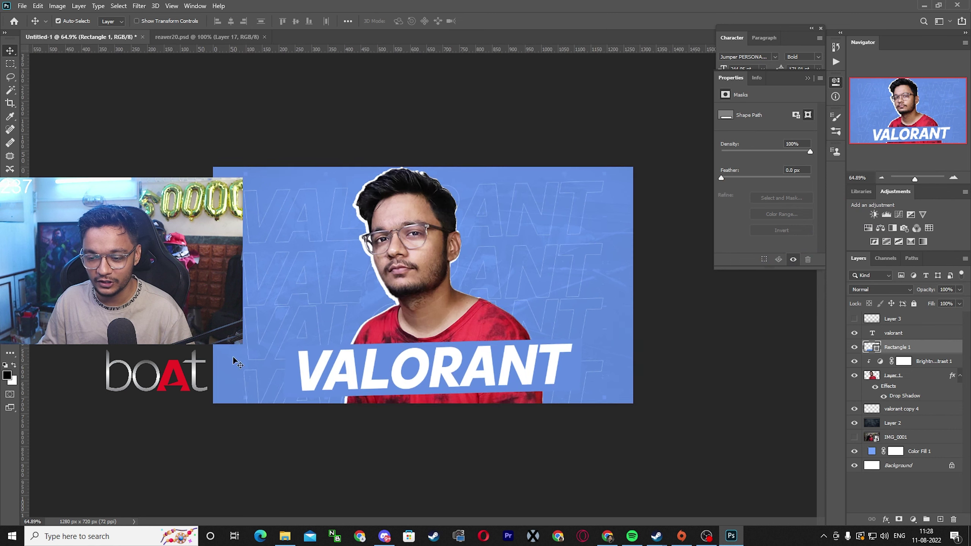
pyautogui.scroll(3, 393, 380)
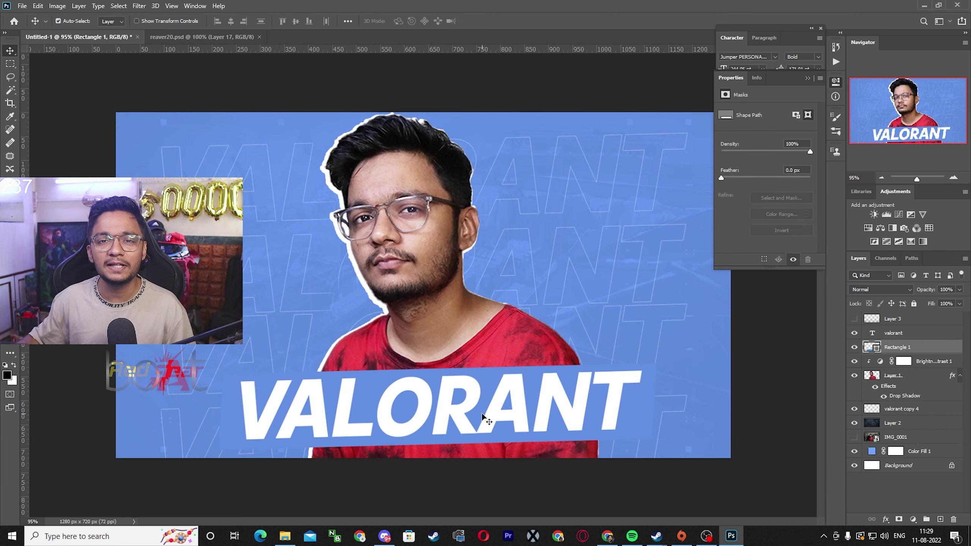
pyautogui.press('r')
pyautogui.press('t')
pyautogui.moveTo(234, 413); pyautogui.dragTo(652, 392)
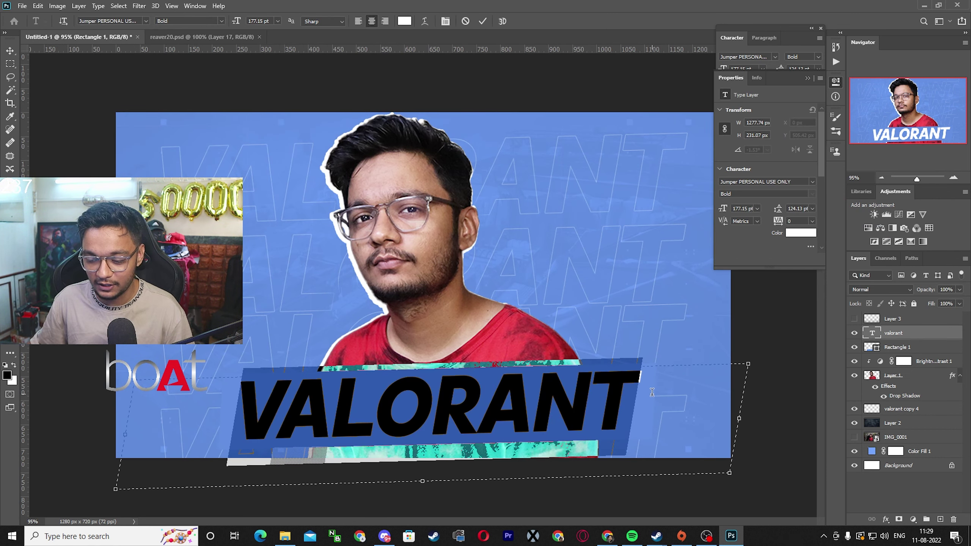
pyautogui.click(482, 21)
pyautogui.click(497, 166)
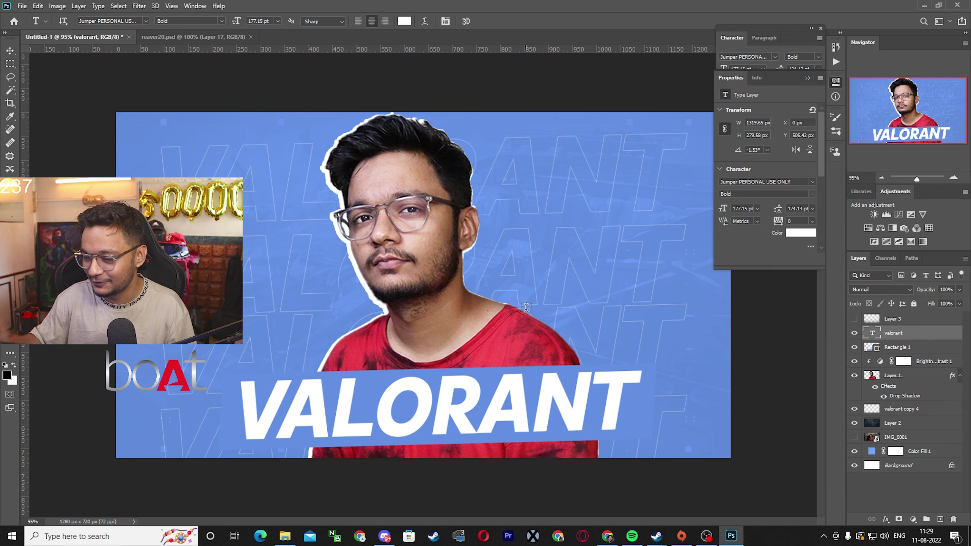
# Step: Switch to Chrome, open the Color Hunt palette starting with #2A0944, and copy its yellow colour code #FEC260
pyautogui.click(611, 537)
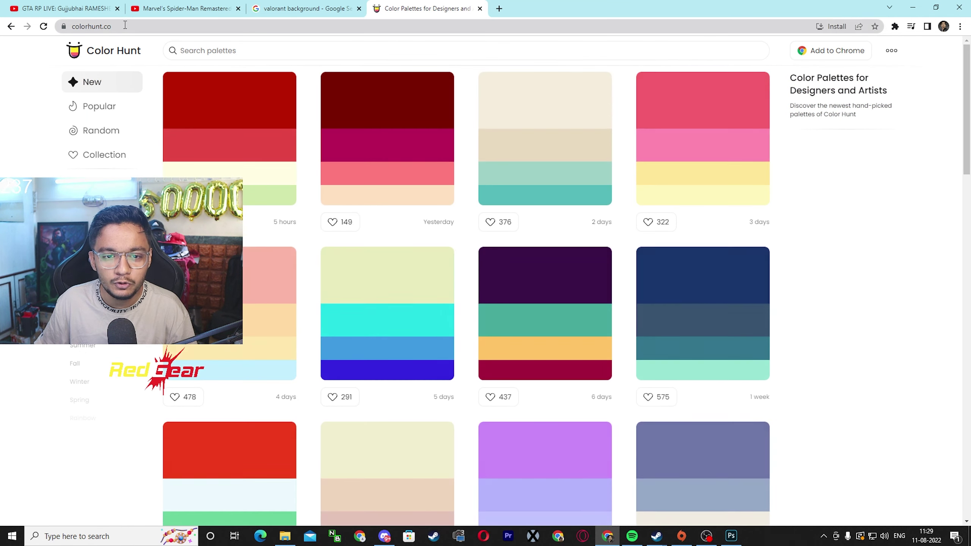
pyautogui.click(129, 25)
pyautogui.click(129, 24)
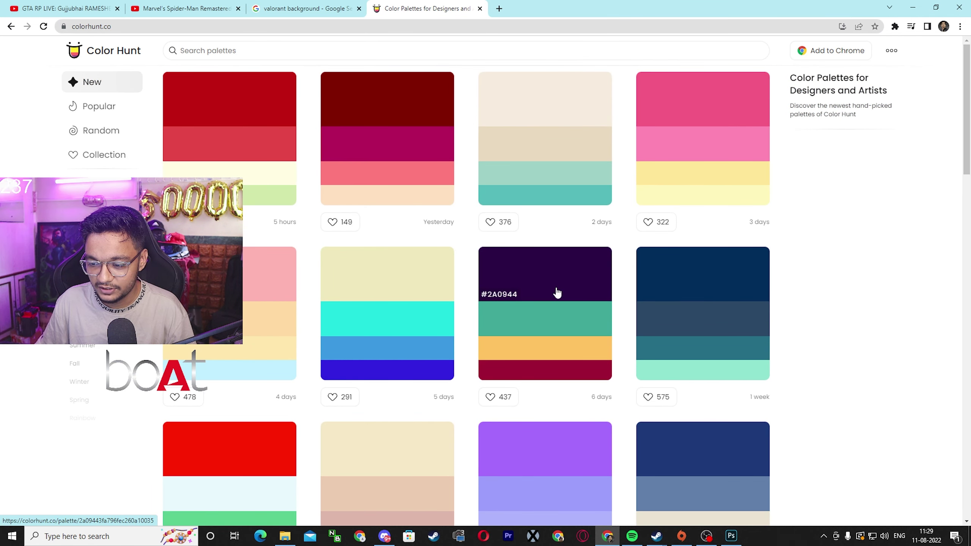
pyautogui.scroll(-3, 539, 295)
pyautogui.click(537, 192)
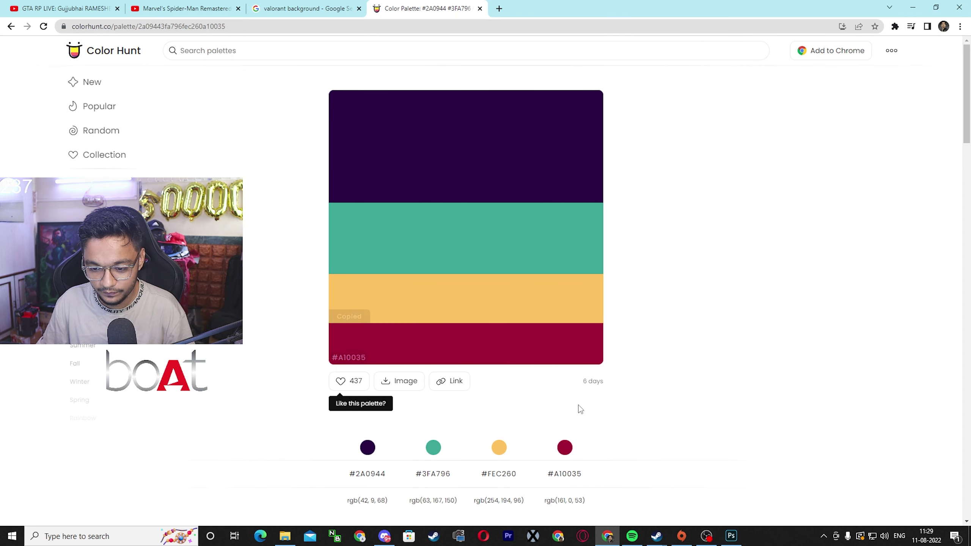
# Step: Switch back to Photoshop and set the Color Fill 1 background colour to FEC260
pyautogui.click(731, 536)
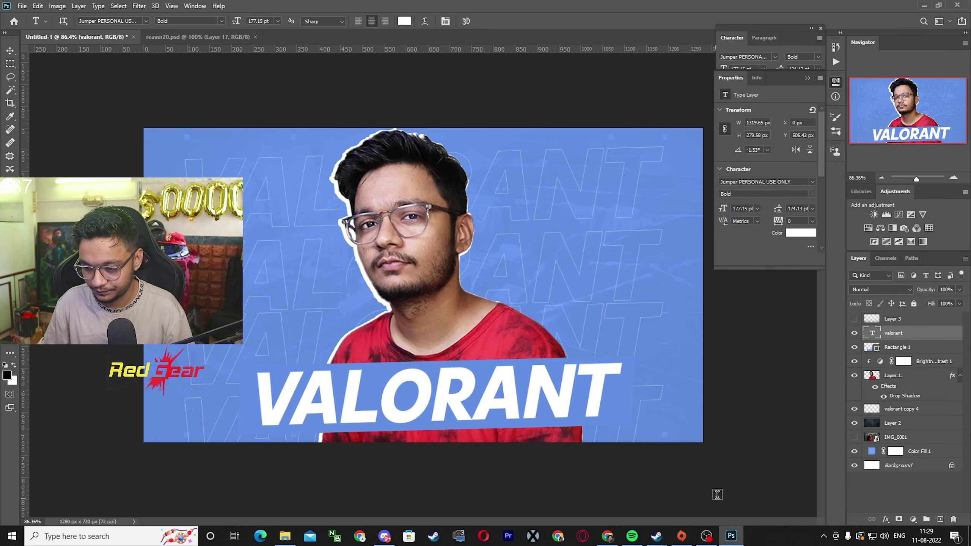
pyautogui.doubleClick(872, 452)
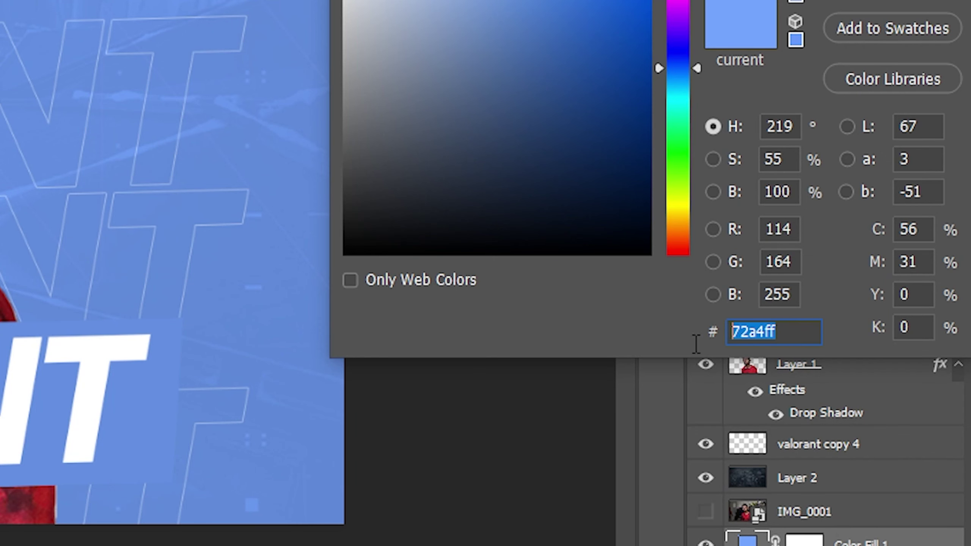
pyautogui.hotkey('ctrl', 'v')
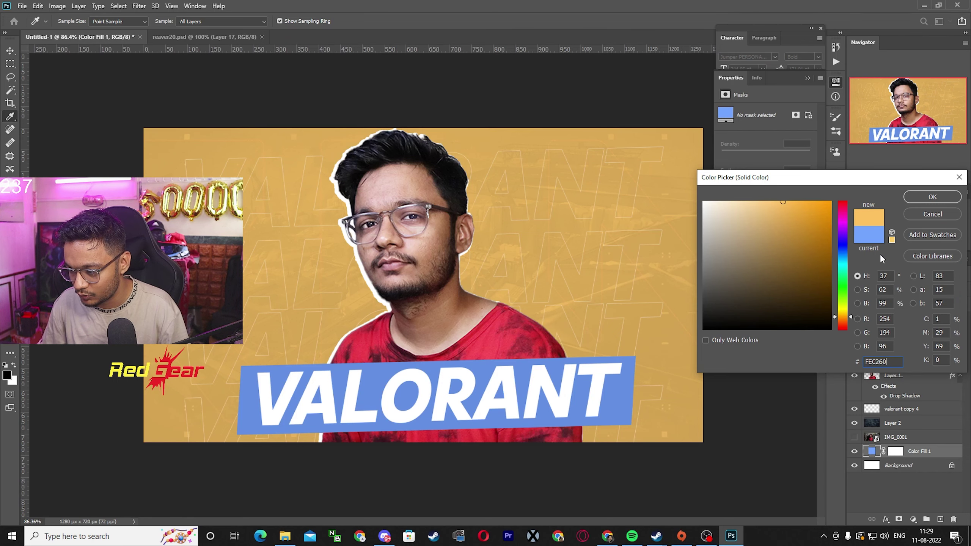
pyautogui.click(931, 199)
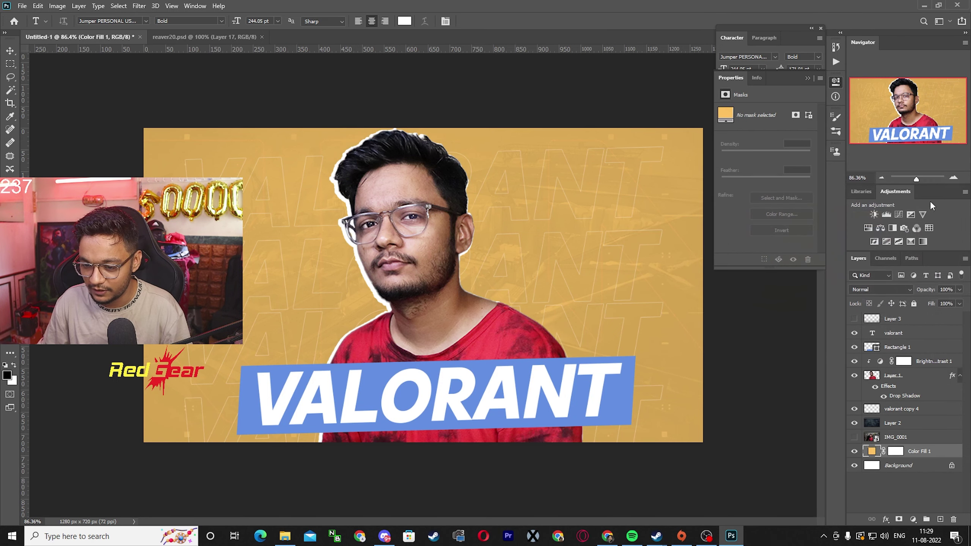
# Step: Copy the maroon #A10035 from the Color Hunt palette in Chrome and apply it to the VALORANT title text in Photoshop
pyautogui.hotkey('alt', 'Tab')
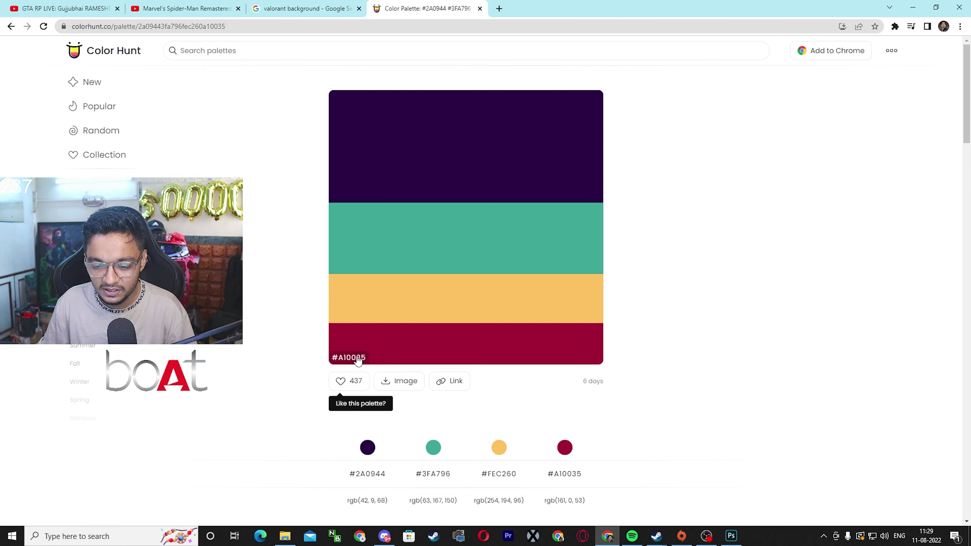
pyautogui.click(731, 536)
pyautogui.hotkey('ctrl', 'a')
pyautogui.click(404, 20)
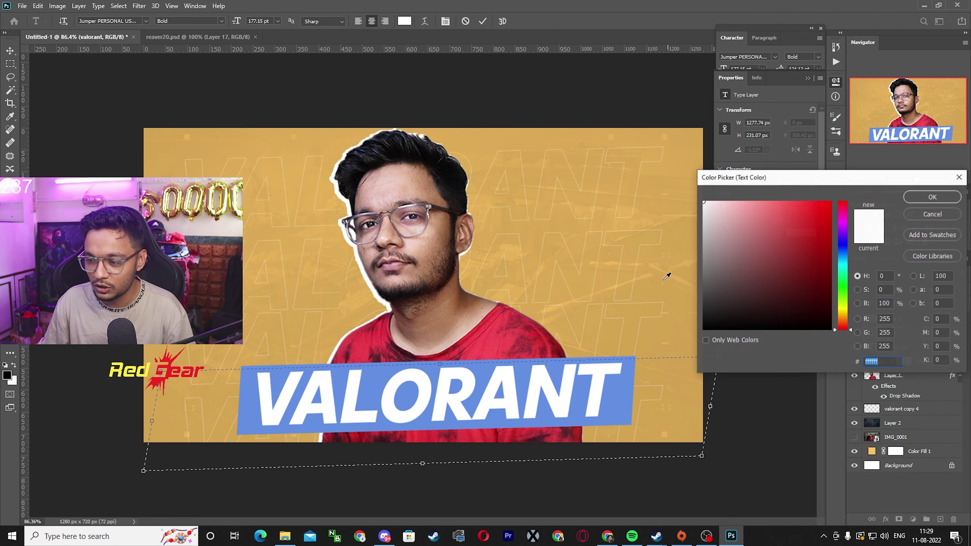
pyautogui.write('8a0035')
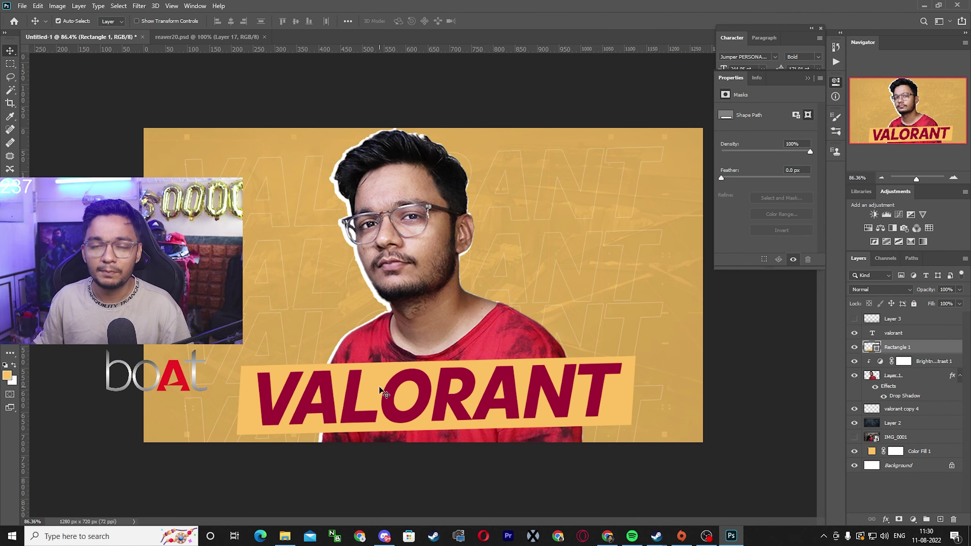
pyautogui.press('t')
pyautogui.click(355, 390)
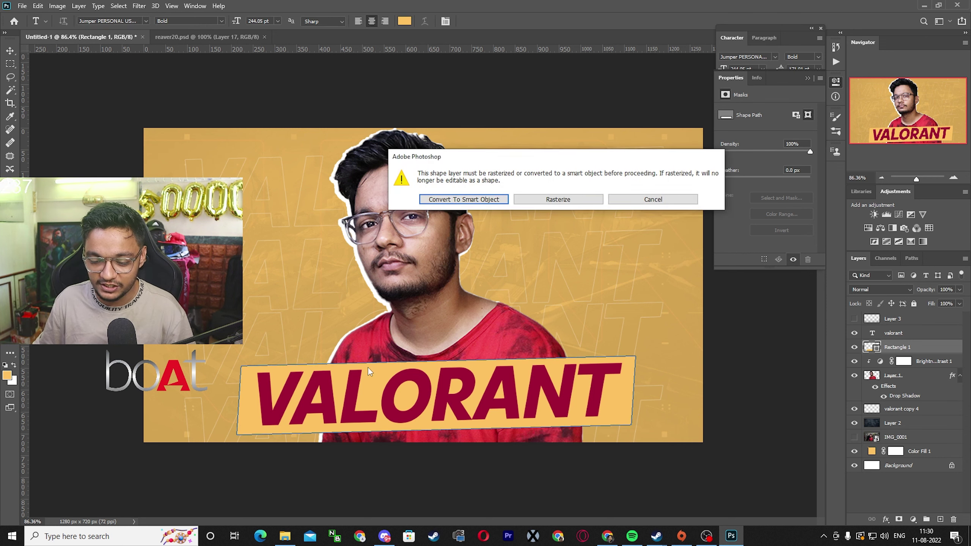
pyautogui.click(646, 199)
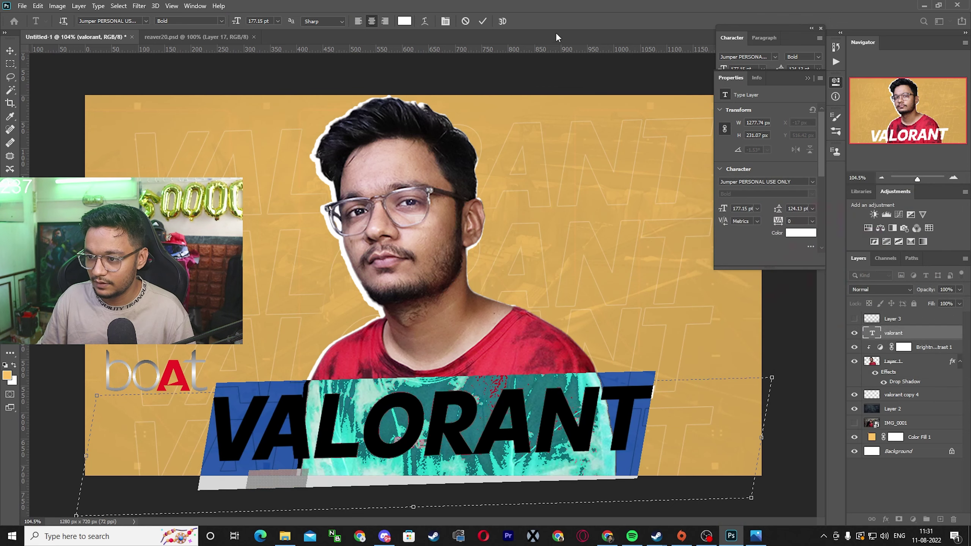
# Step: Commit the white VALORANT title text and move the title slightly upward over the shirt
pyautogui.click(482, 21)
pyautogui.press('v')
pyautogui.moveTo(467, 404); pyautogui.dragTo(466, 397)
pyautogui.scroll(-6, 472, 395)
pyautogui.scroll(4, 472, 386)
pyautogui.scroll(-2, 471, 377)
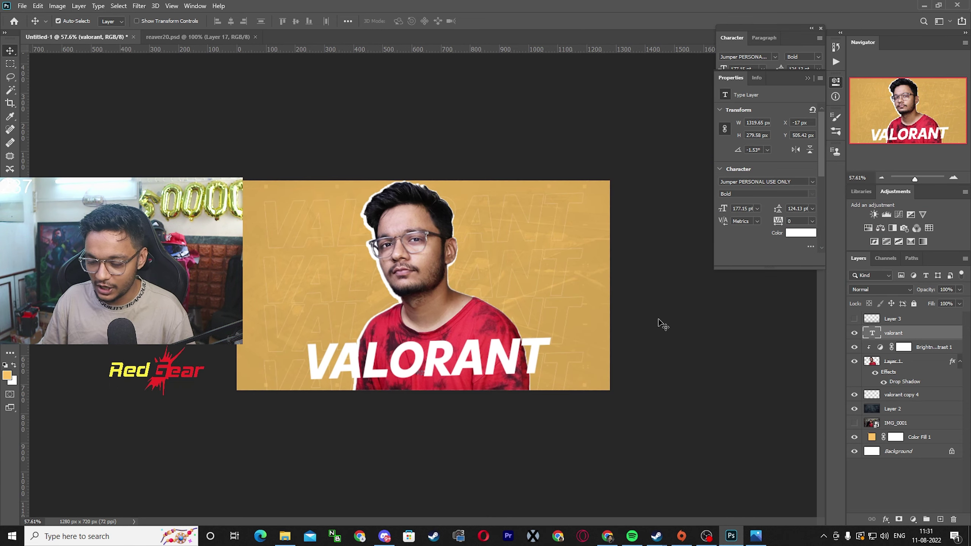
# Step: Add a soft 050505 black drop shadow to the VALORANT title with 15% opacity, 8% spread and 21 px size
pyautogui.doubleClick(937, 333)
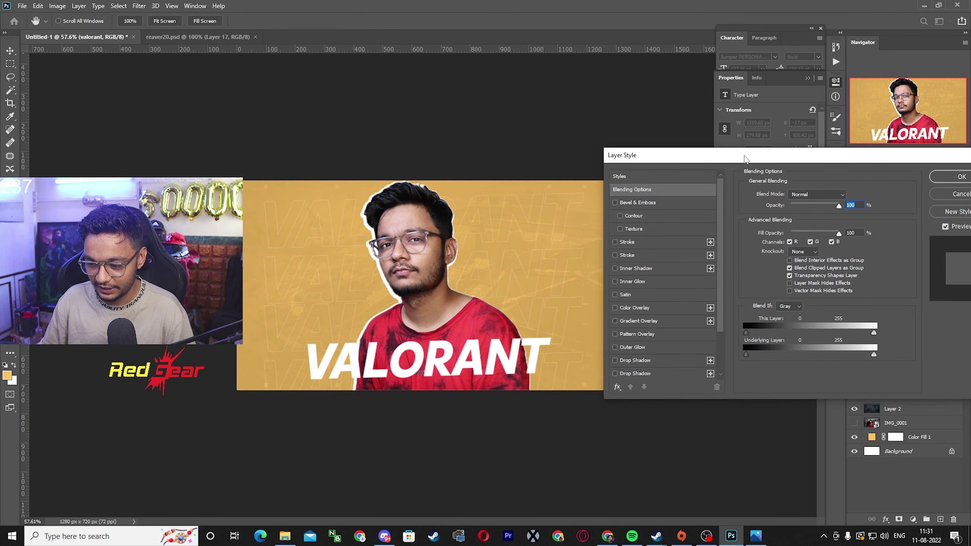
pyautogui.click(635, 360)
pyautogui.scroll(2, 487, 345)
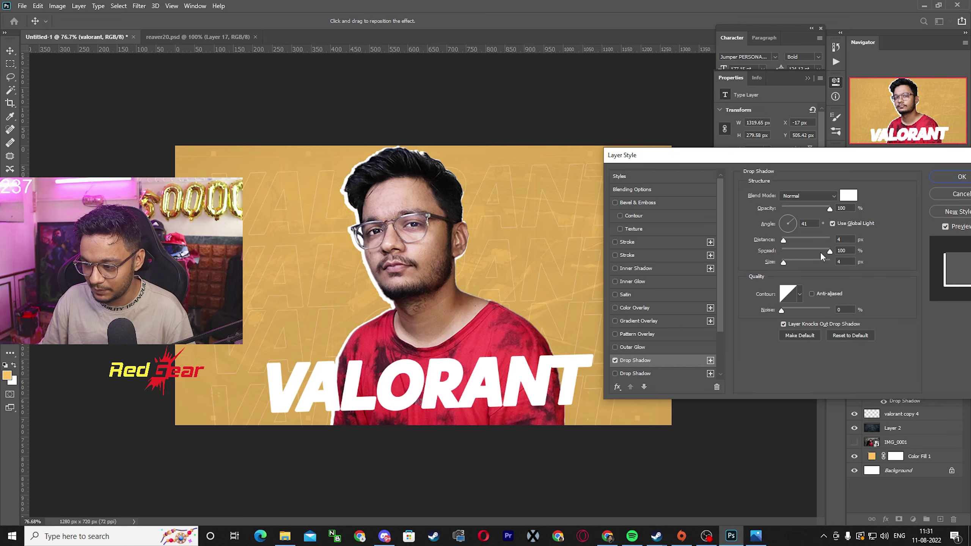
pyautogui.moveTo(820, 253); pyautogui.dragTo(786, 252)
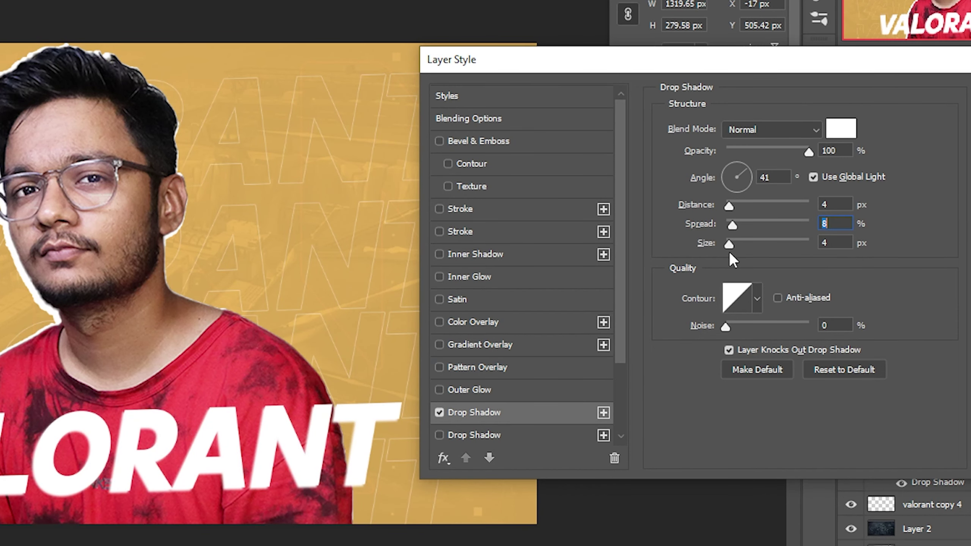
pyautogui.click(839, 131)
pyautogui.moveTo(728, 234); pyautogui.dragTo(613, 336)
pyautogui.click(956, 131)
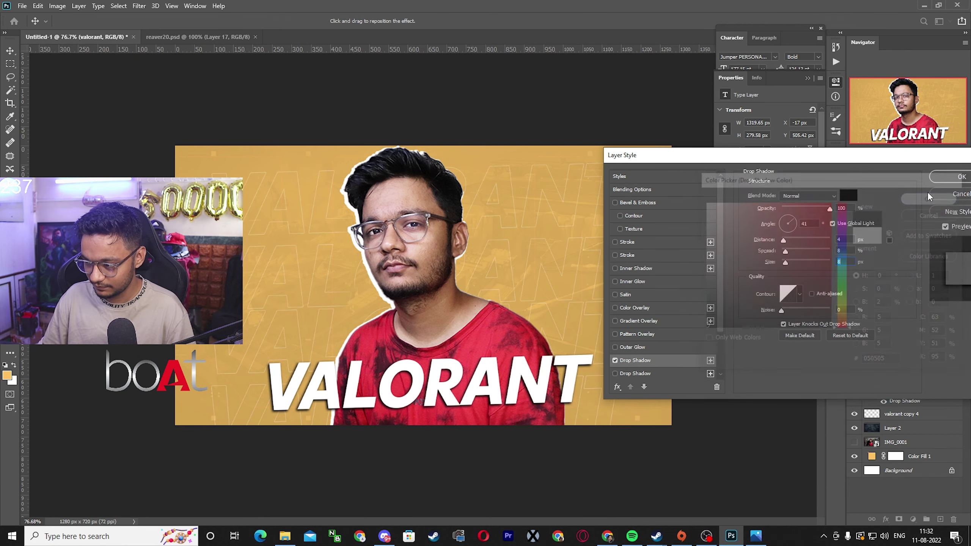
pyautogui.moveTo(830, 209); pyautogui.dragTo(787, 206)
pyautogui.press('Return')
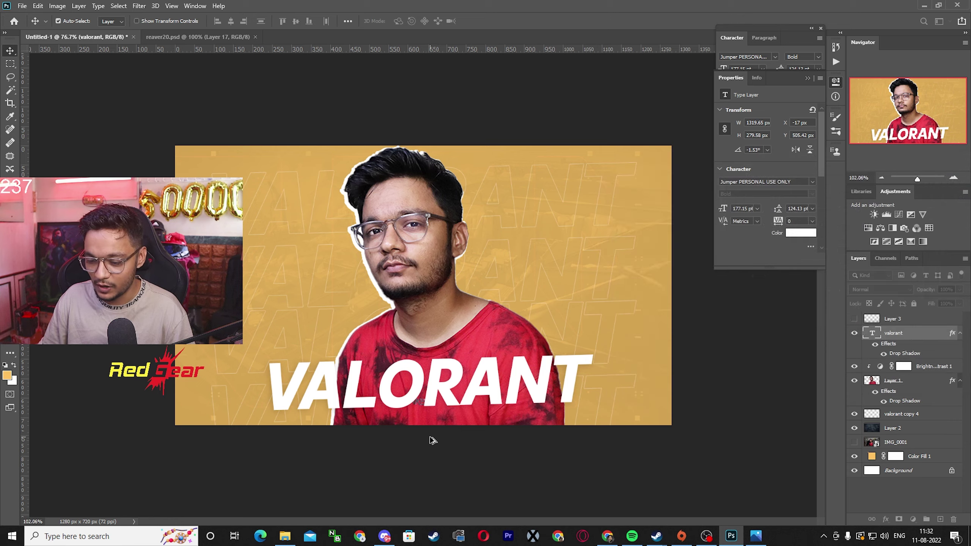
# Step: Compare the VALORANT title with and without its layer effects by toggling their visibility
pyautogui.scroll(2, 431, 440)
pyautogui.click(875, 344)
pyautogui.click(875, 344)
pyautogui.click(875, 345)
pyautogui.click(876, 345)
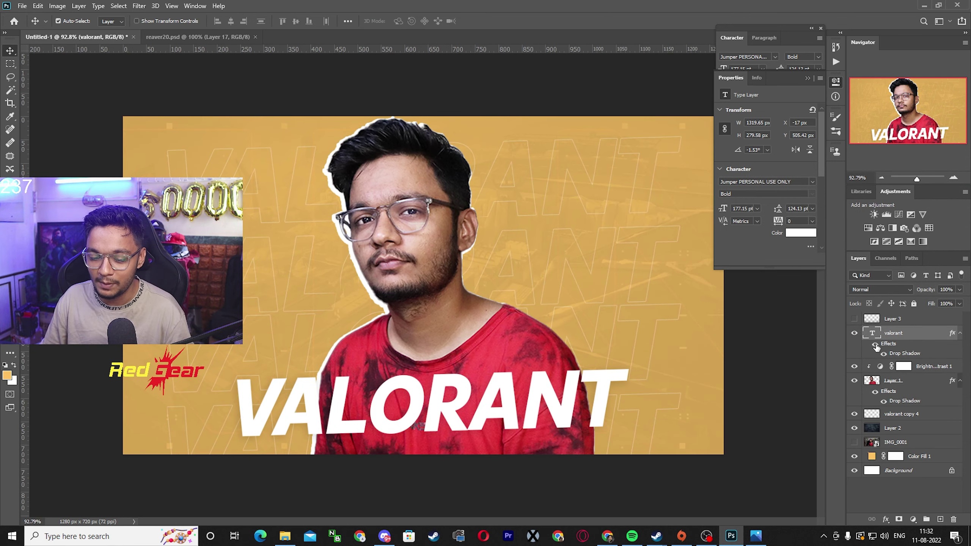
pyautogui.click(875, 344)
pyautogui.click(875, 344)
pyautogui.click(876, 345)
pyautogui.click(875, 346)
pyautogui.scroll(-2, 479, 386)
# Step: Change the VALORANT title's font to Luckiest Guy and commit the text
pyautogui.moveTo(479, 387); pyautogui.dragTo(478, 382)
pyautogui.doubleClick(481, 385)
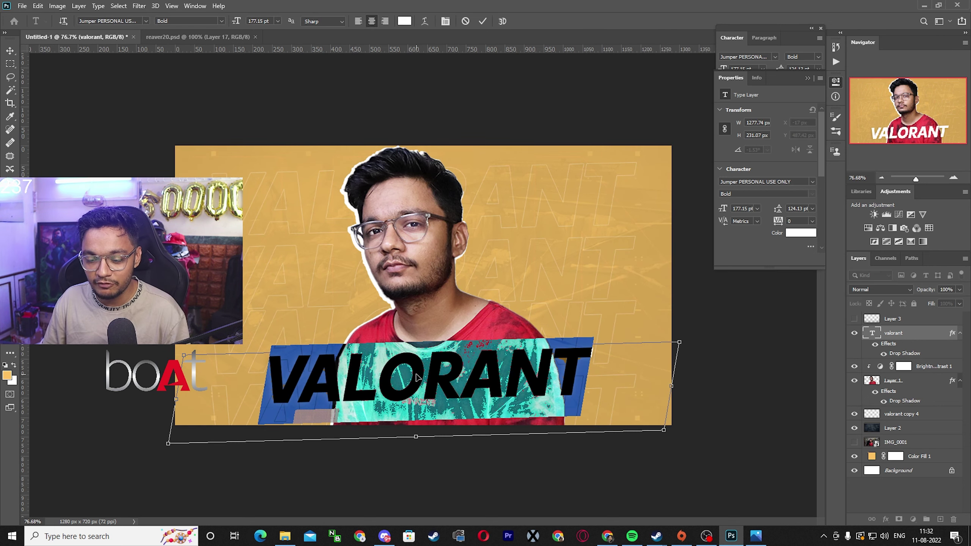
pyautogui.click(146, 20)
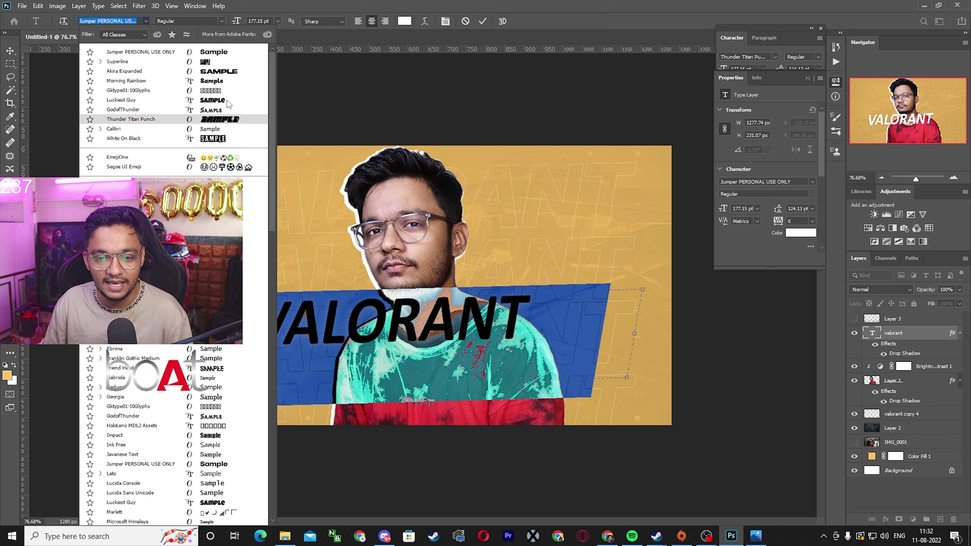
pyautogui.click(226, 100)
pyautogui.click(483, 22)
# Step: Turn the title's drop shadow into a solid outline with 100% opacity, 100% spread and 6 px size
pyautogui.doubleClick(933, 337)
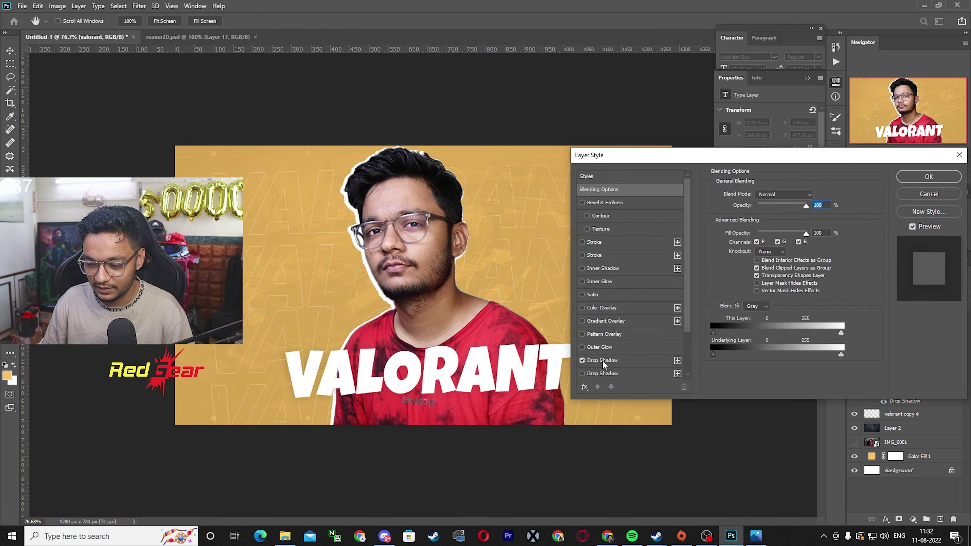
pyautogui.click(603, 361)
pyautogui.moveTo(753, 252); pyautogui.dragTo(801, 252)
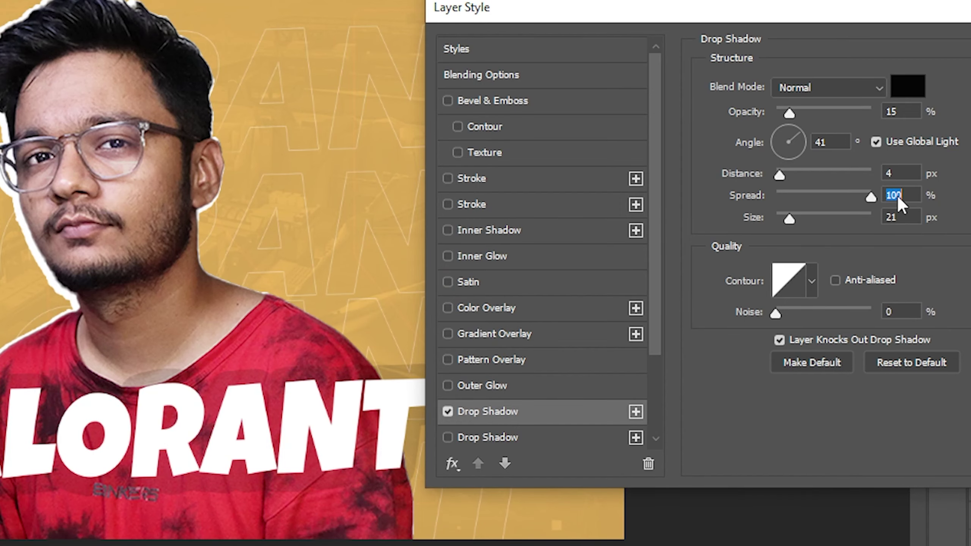
pyautogui.moveTo(755, 209); pyautogui.dragTo(754, 208)
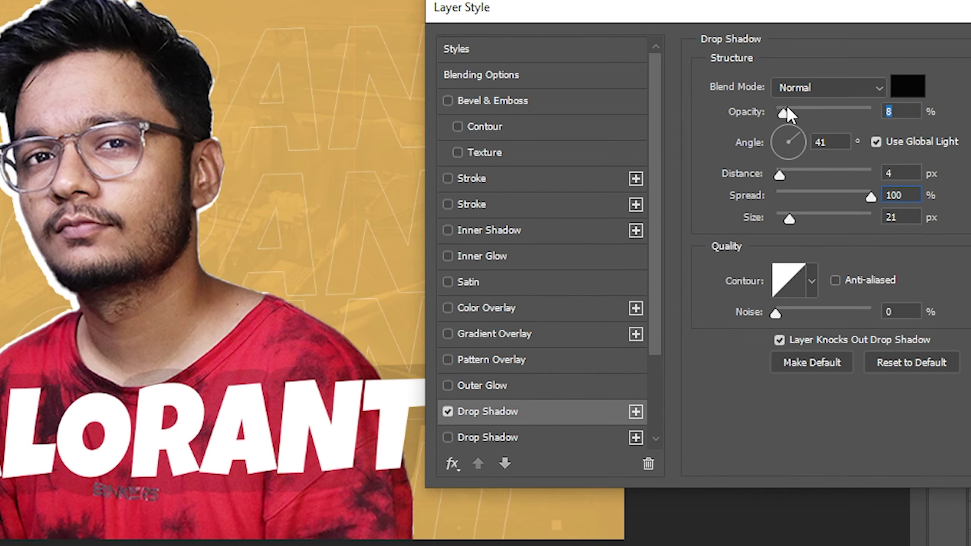
pyautogui.moveTo(787, 107); pyautogui.dragTo(944, 111)
pyautogui.moveTo(790, 215); pyautogui.dragTo(781, 213)
# Step: Sample the yellow background for the title's drop shadow colour and darken it to a saturated brown
pyautogui.click(908, 86)
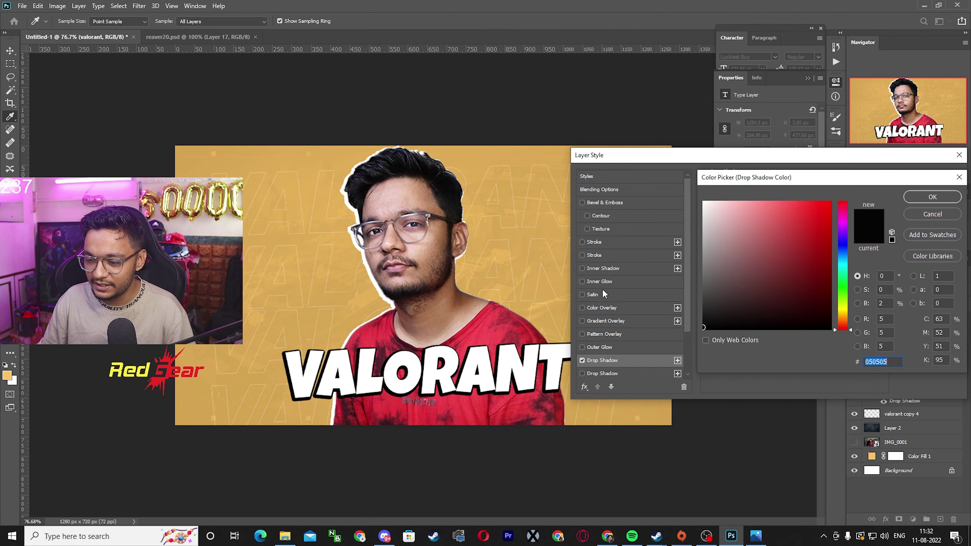
pyautogui.click(550, 286)
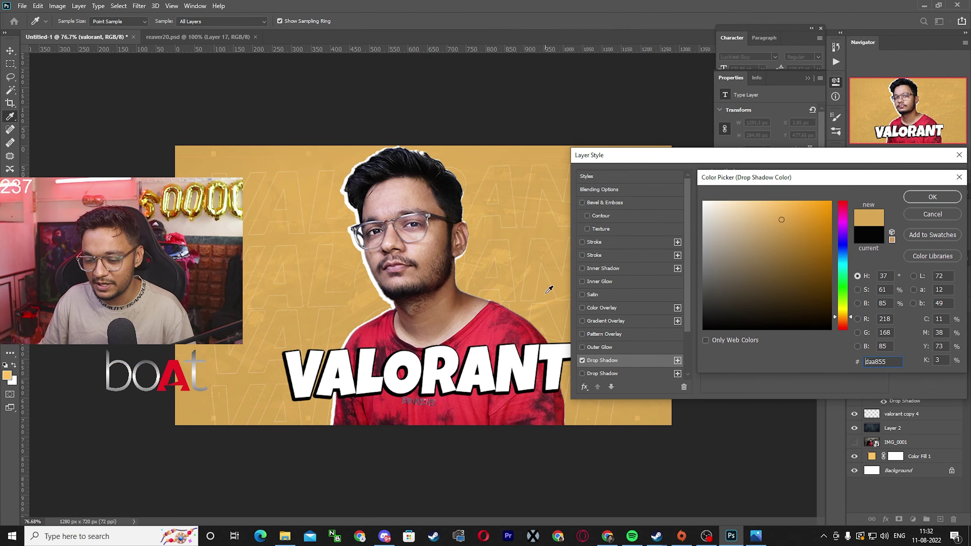
pyautogui.moveTo(796, 251); pyautogui.dragTo(842, 260)
pyautogui.press('Return')
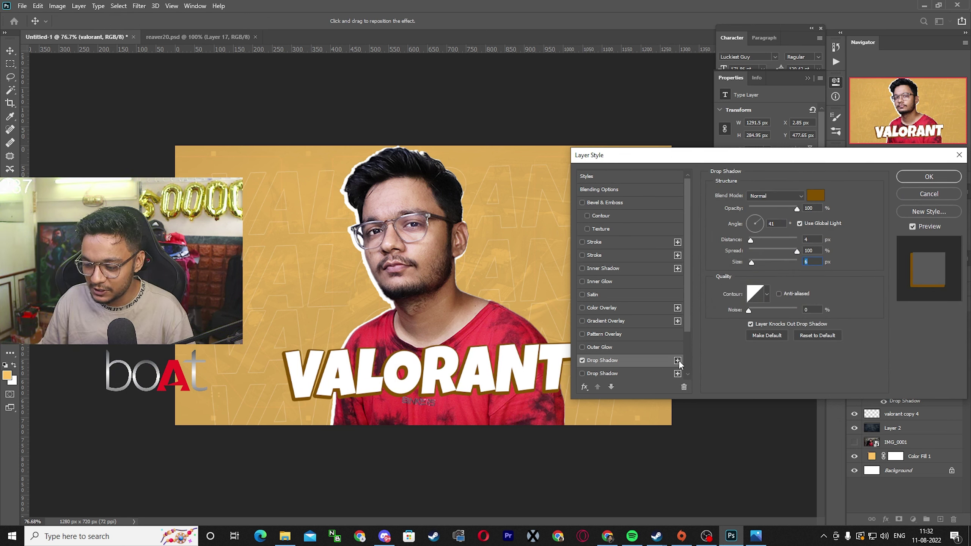
# Step: Enable a second drop shadow on the VALORANT title and set its colour to black
pyautogui.click(634, 373)
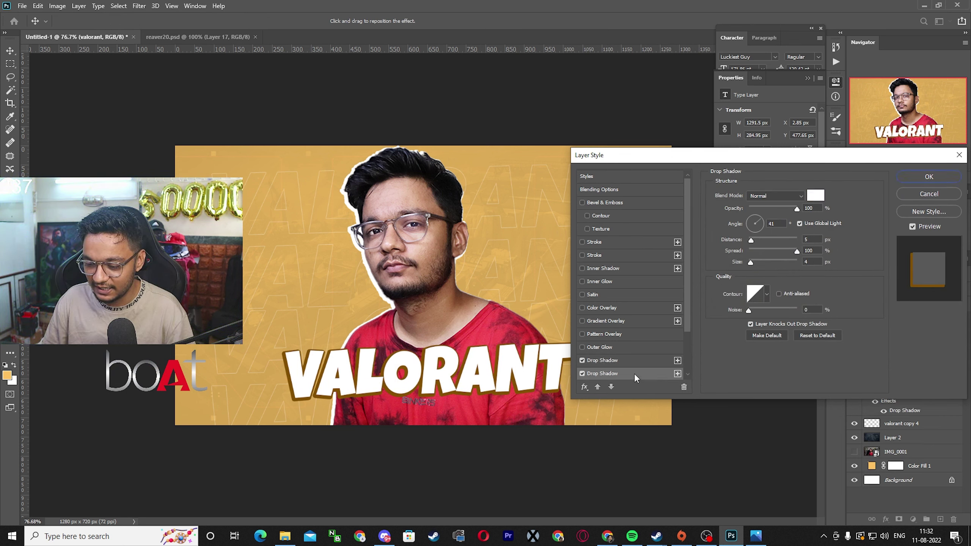
pyautogui.click(816, 197)
pyautogui.click(697, 321)
pyautogui.click(922, 202)
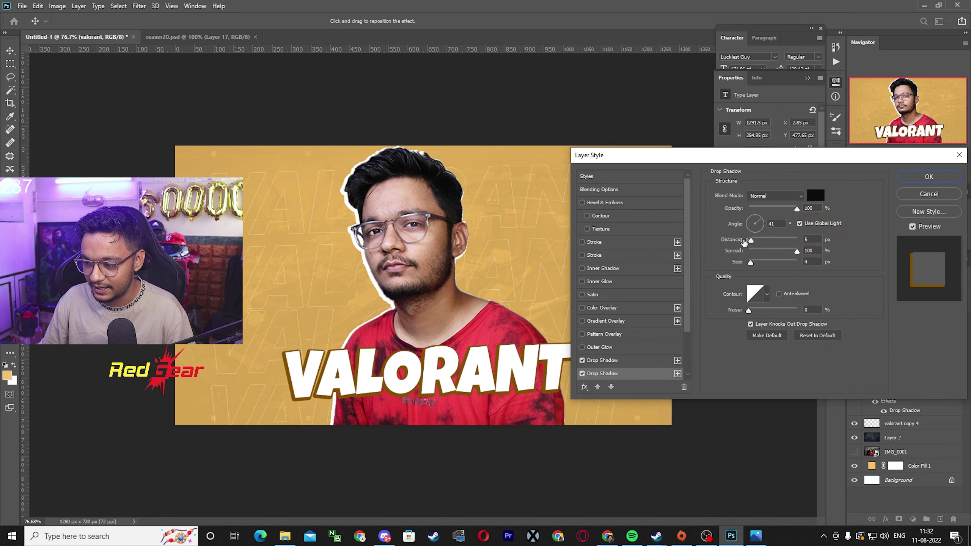